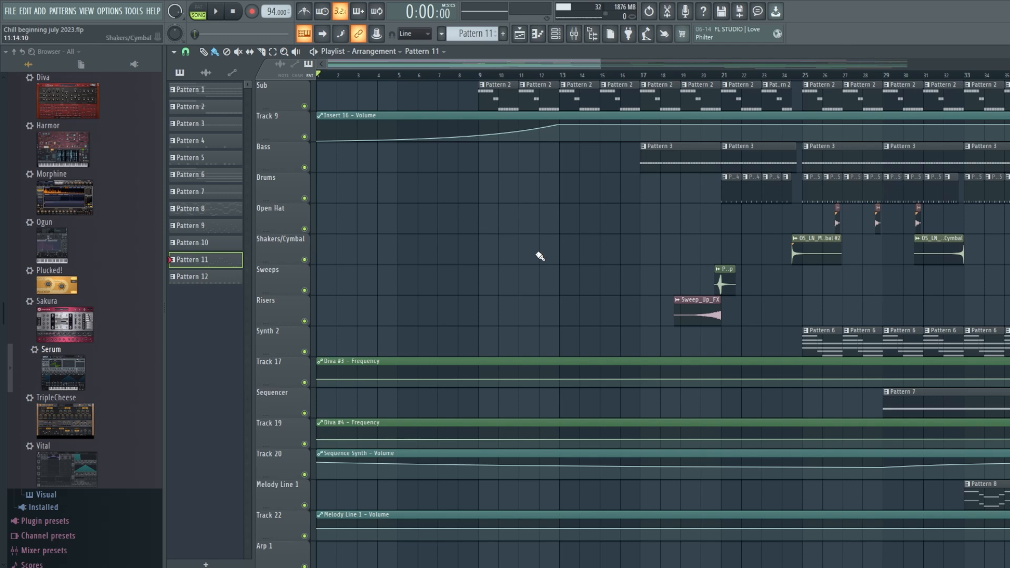
- Play the arrangement from the beginning through about bar 12 and stop playback
scroll(541, 255, "up", 7)
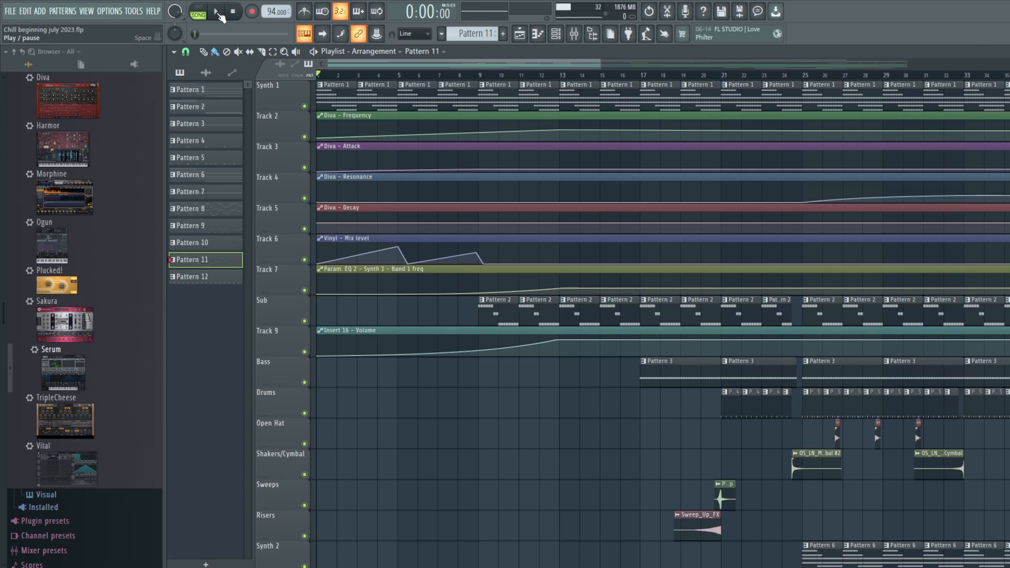
left_click(217, 13)
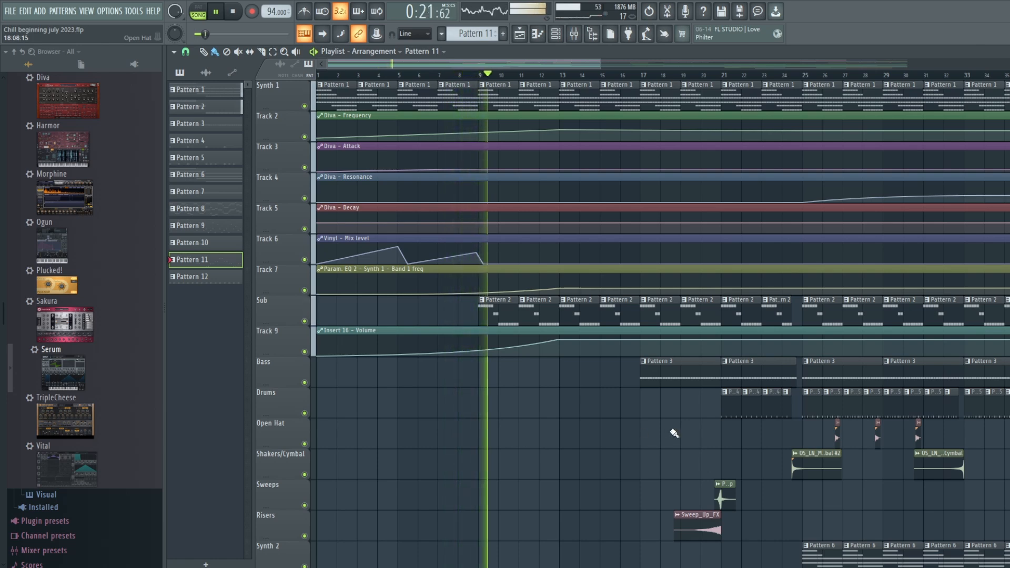
left_click(236, 12)
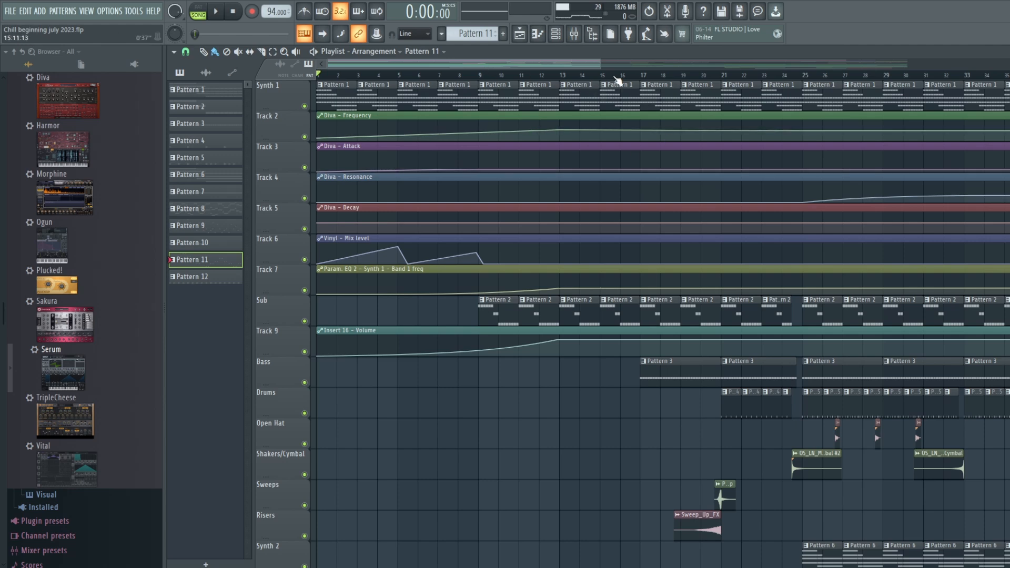
- View the instruments and drum samples in the channel rack and return to the playlist
left_click(555, 33)
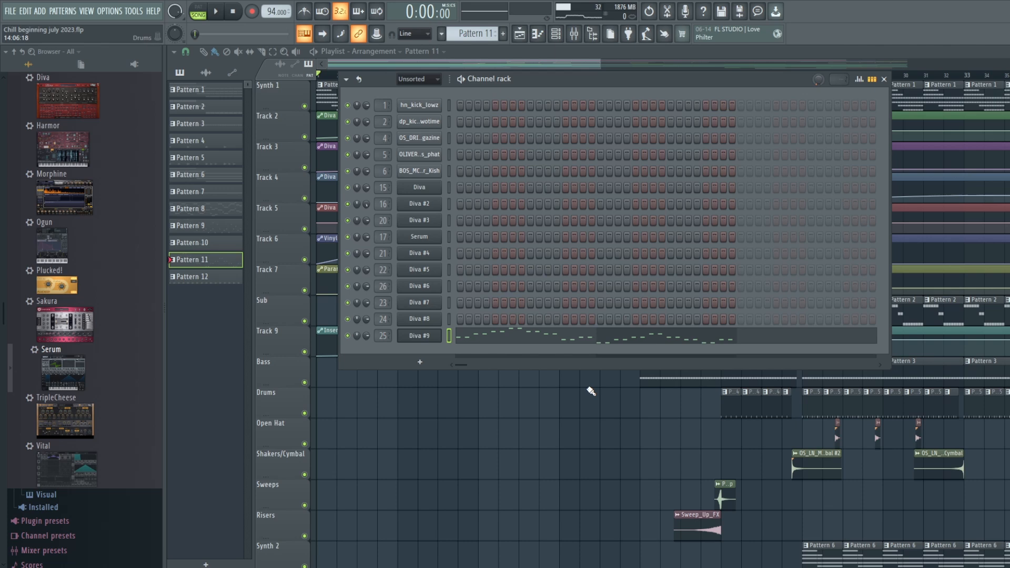
key("F6")
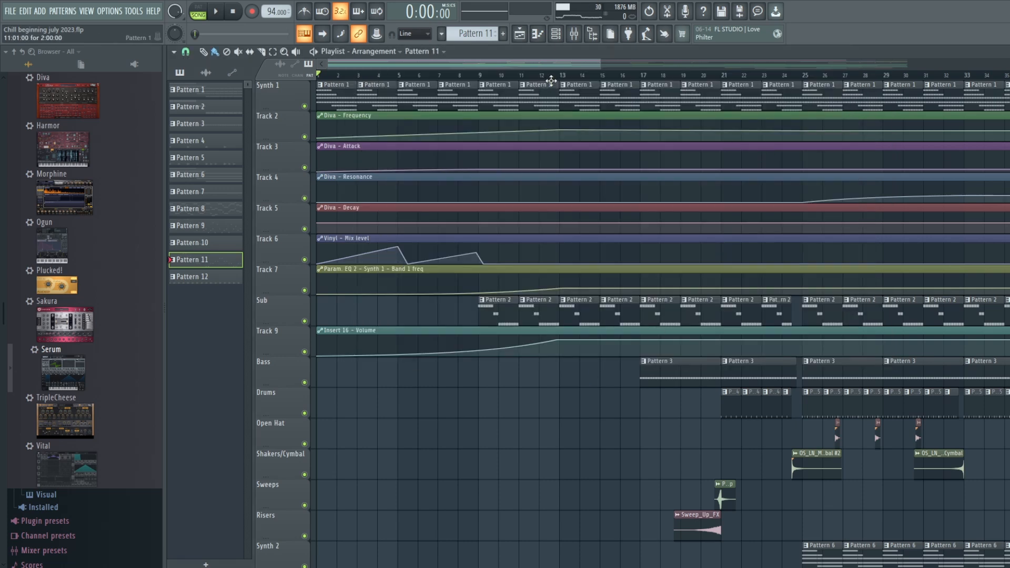
left_click(556, 35)
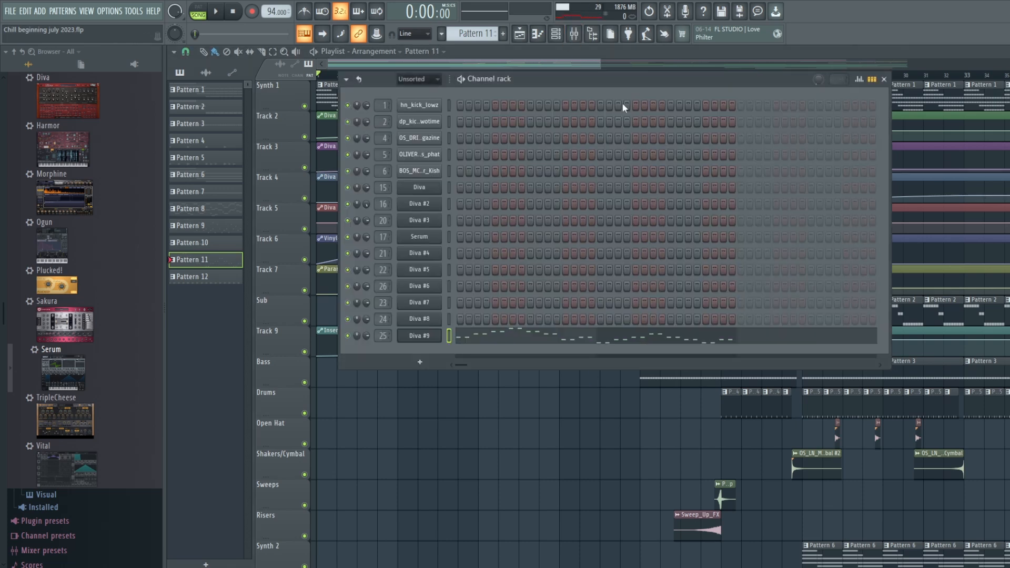
left_click(520, 34)
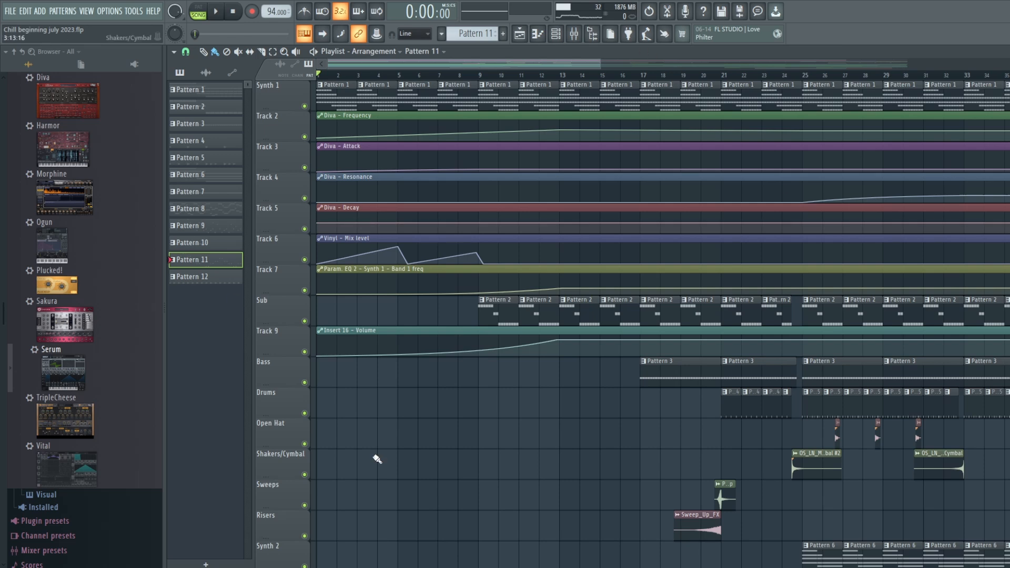
left_click(556, 33)
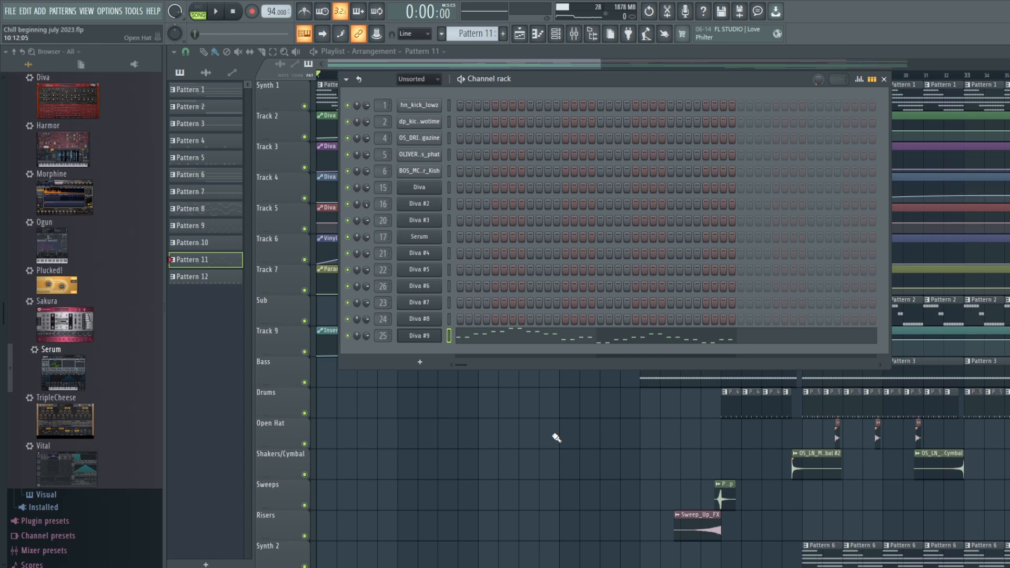
left_click(526, 35)
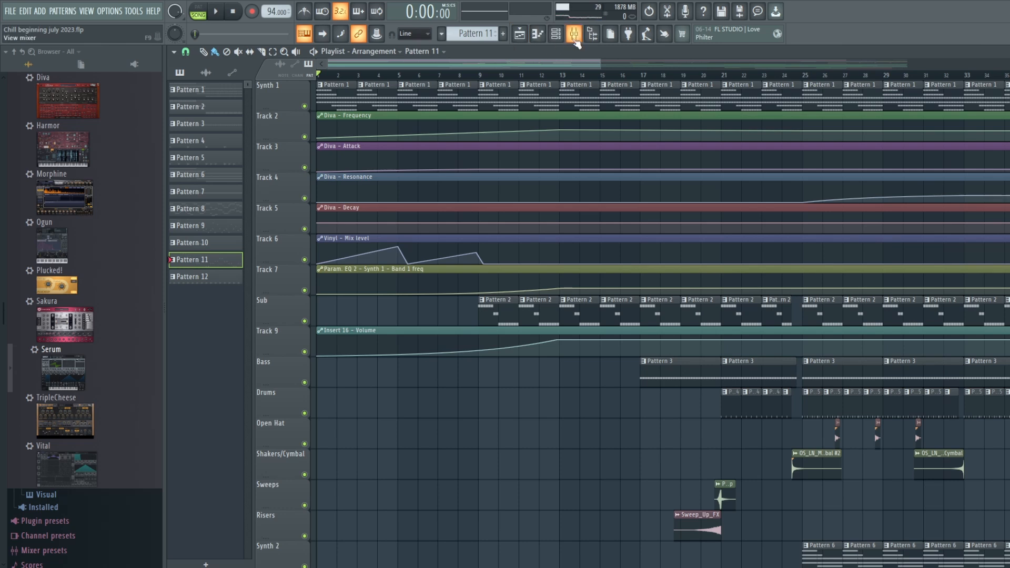
- Make Pattern 1 the active pattern and inspect the Fruity parametric EQ 2 on the Synth 1 mixer track
left_click(473, 33)
left_click(500, 39)
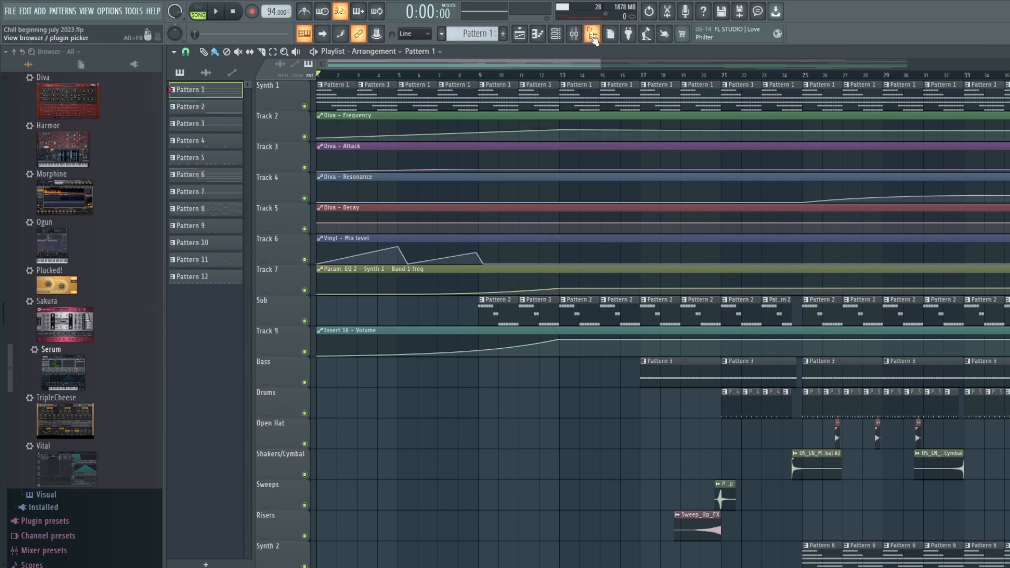
left_click(573, 34)
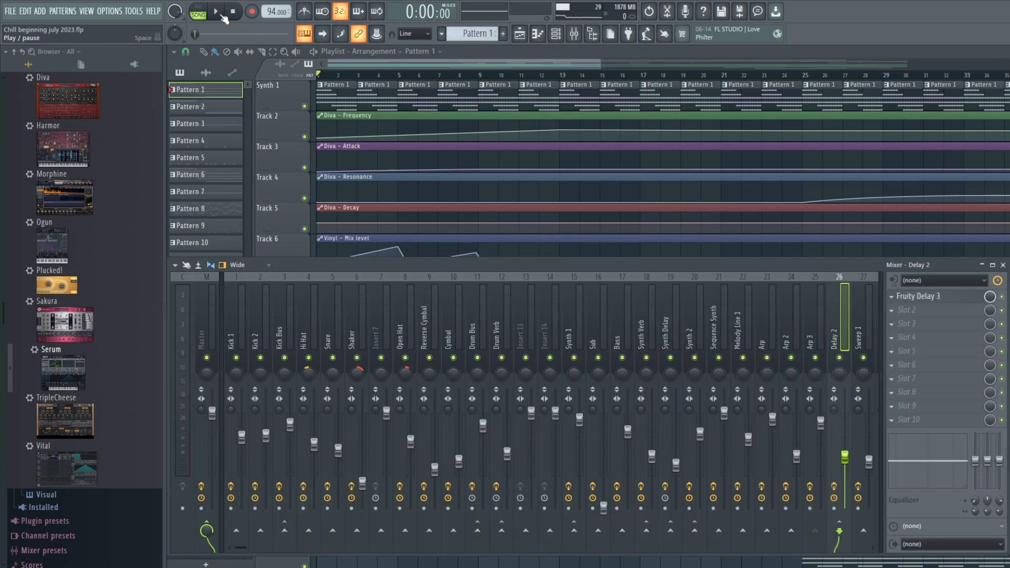
left_click(569, 319)
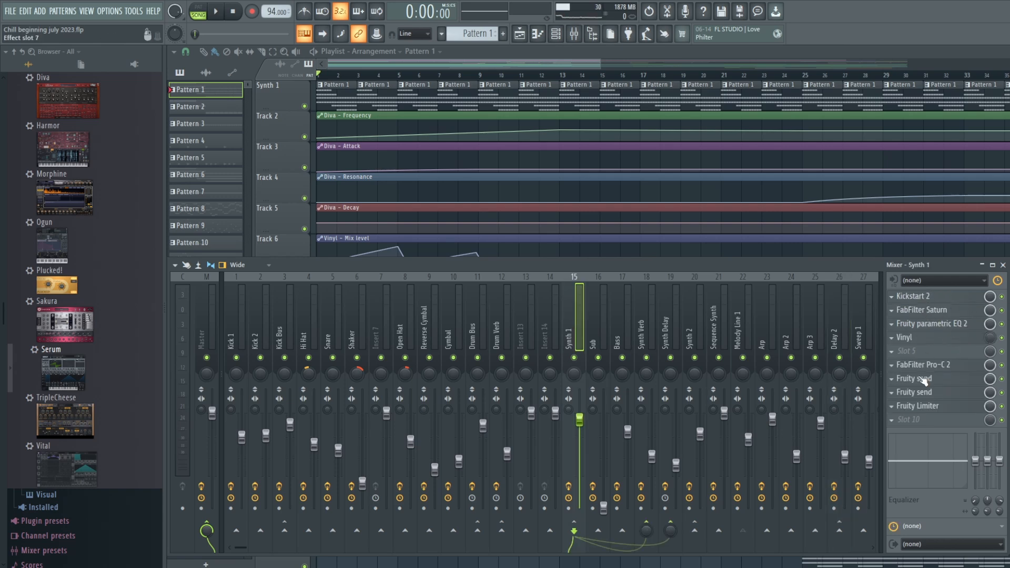
left_click(946, 330)
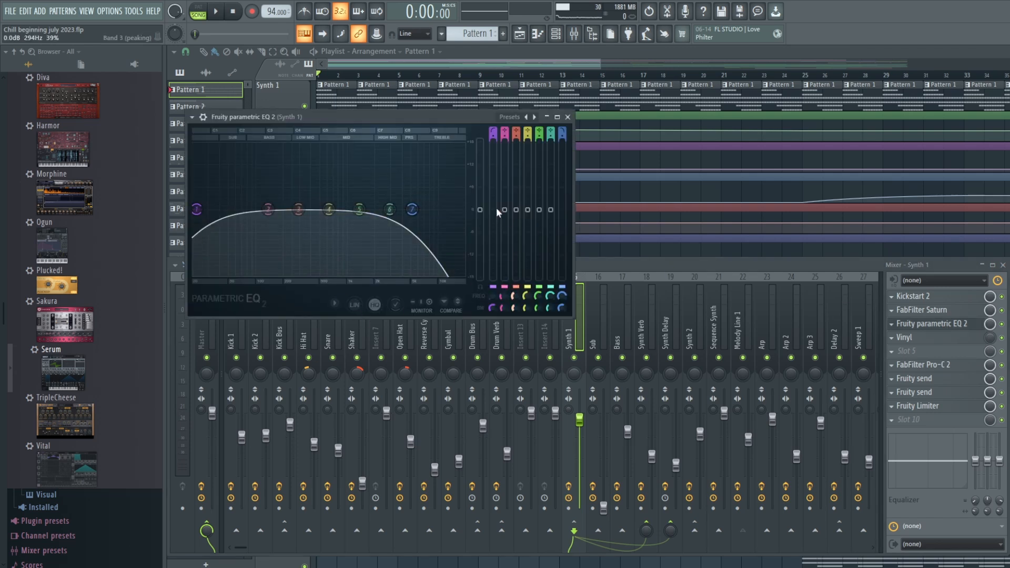
left_click(490, 67)
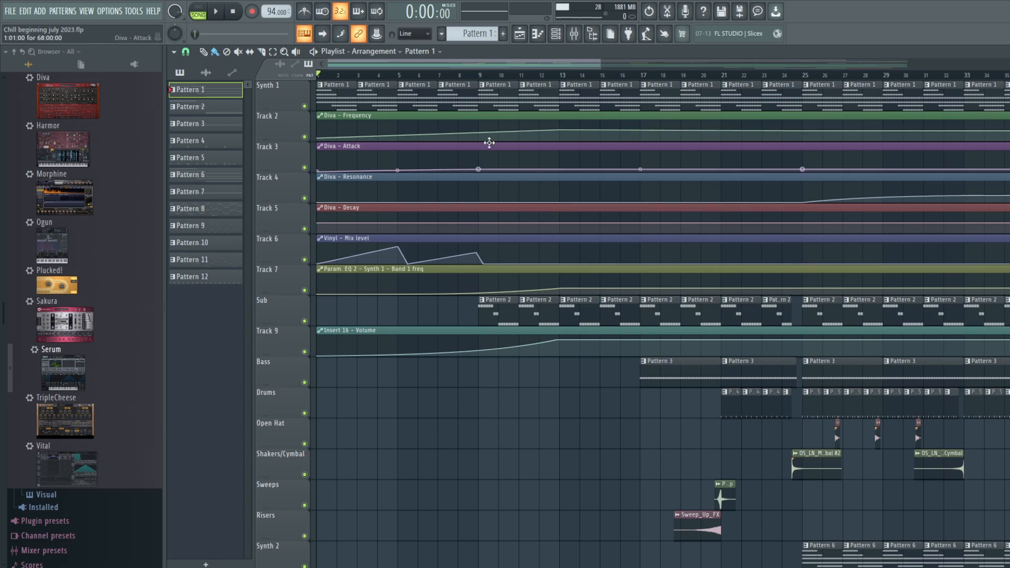
- Play the song from late in bar 7 while watching Synth 1's Fruity parametric EQ 2, and return the playhead to the start
left_click(574, 33)
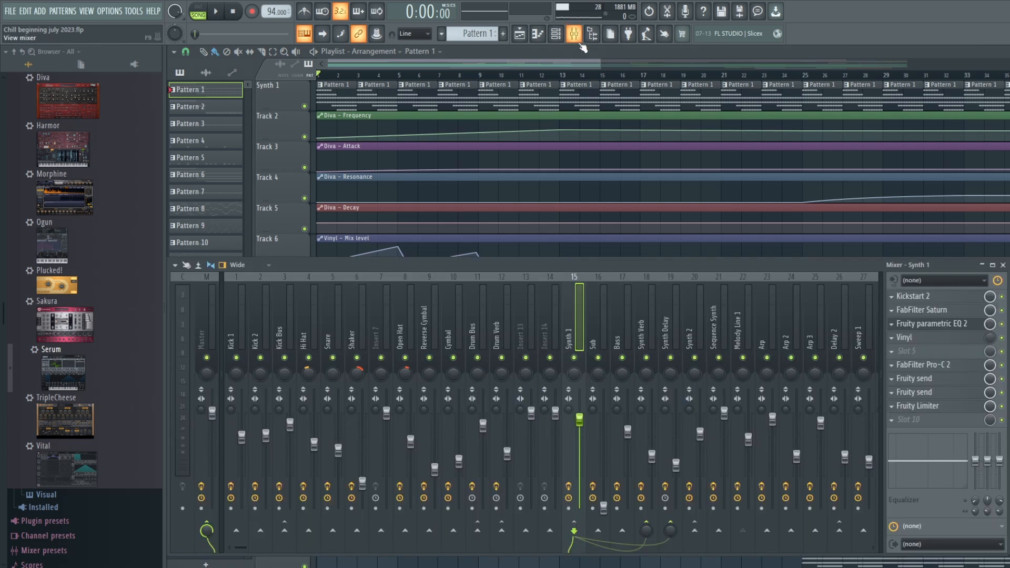
left_click(928, 328)
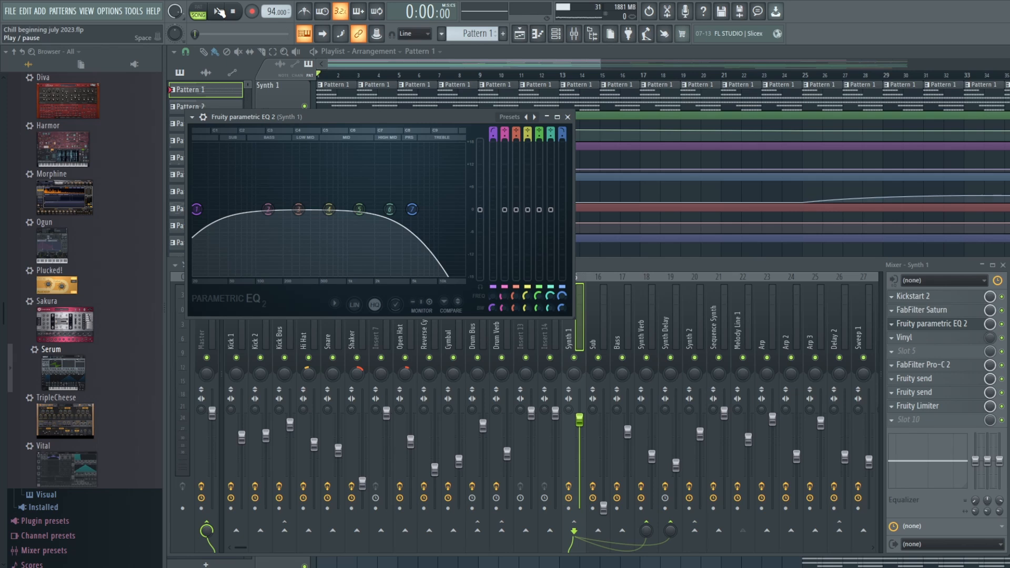
left_click(457, 75)
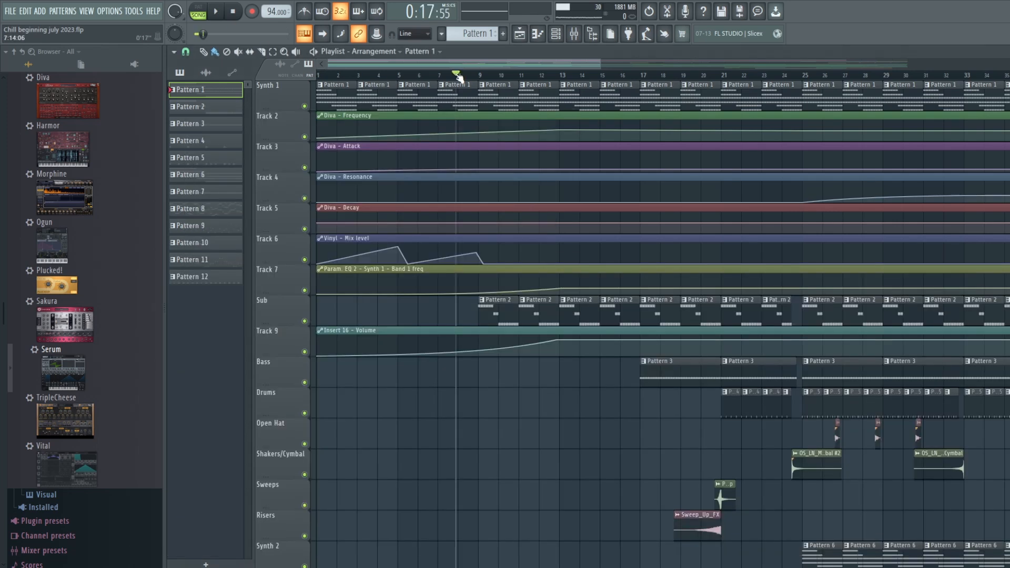
left_click(611, 36)
left_click(574, 33)
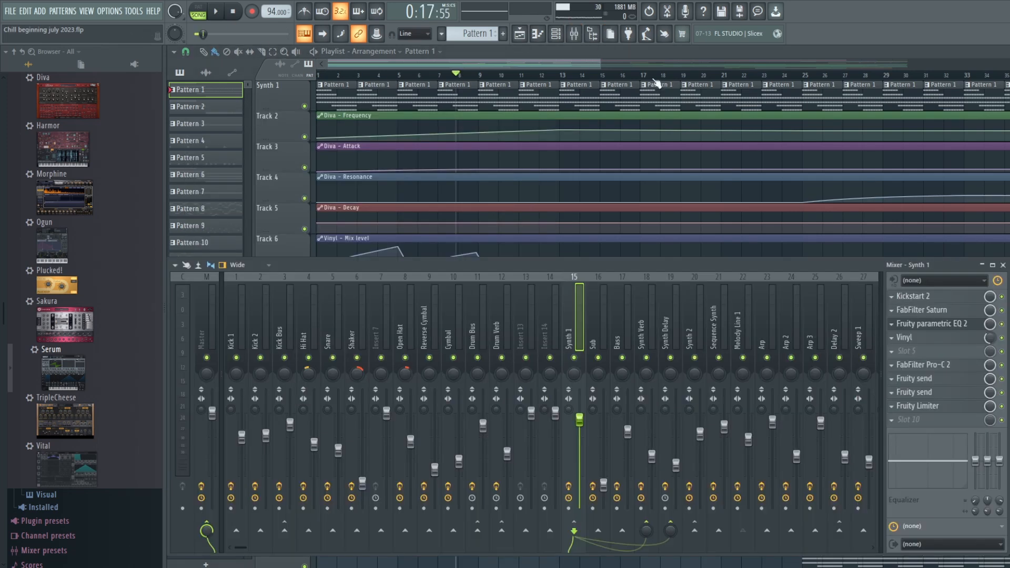
left_click(945, 326)
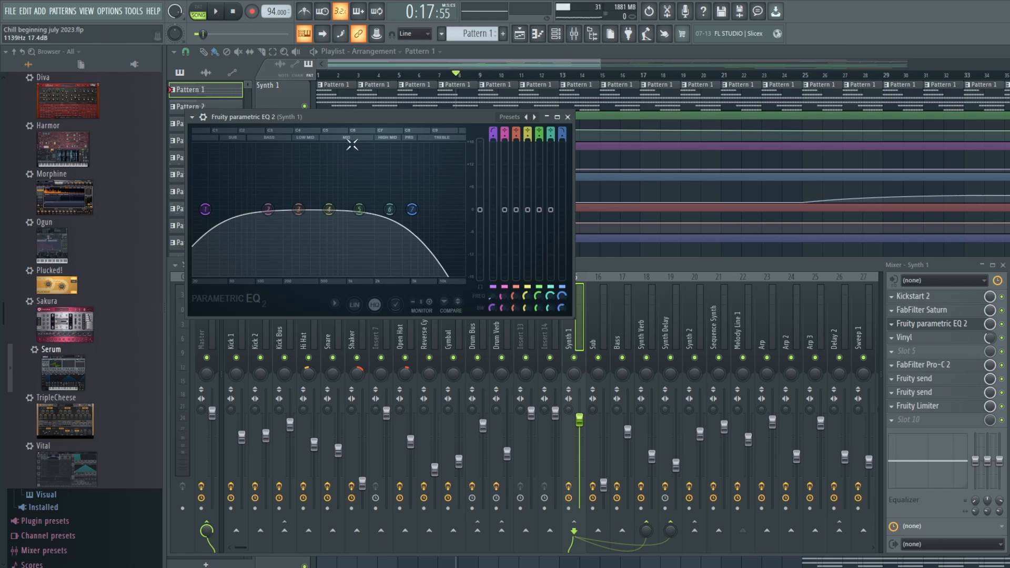
left_click(216, 11)
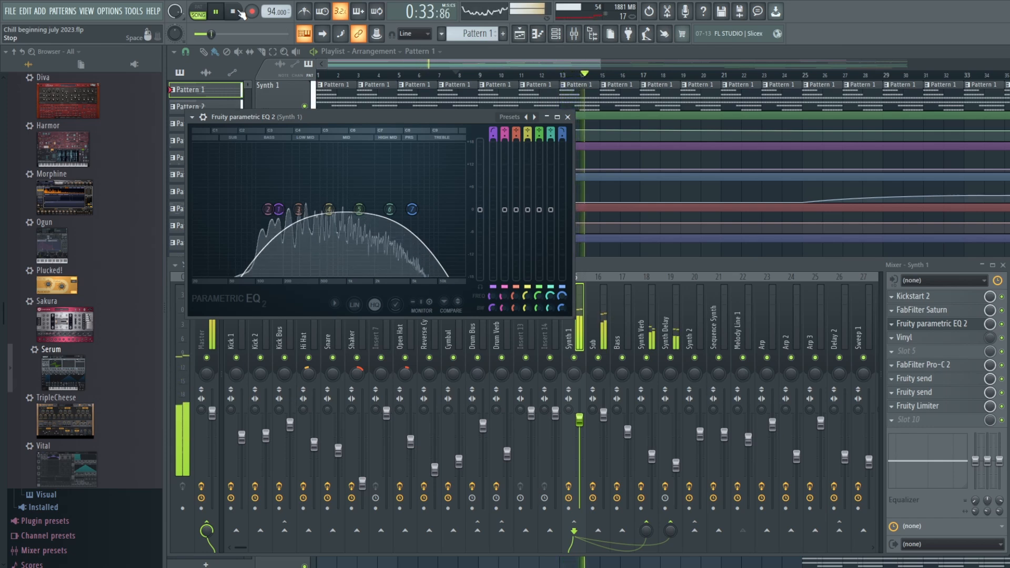
left_click(236, 12)
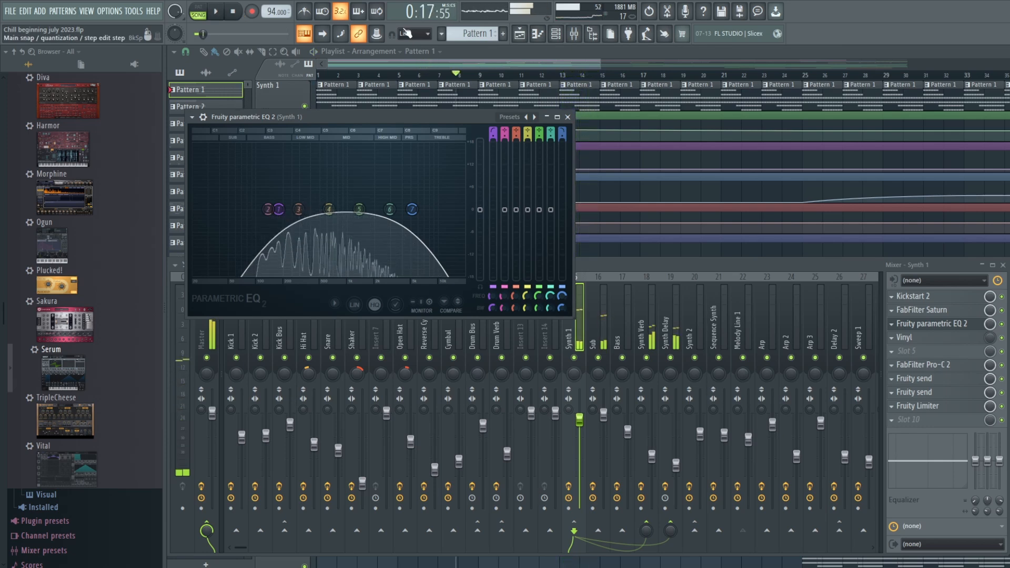
left_click(559, 67)
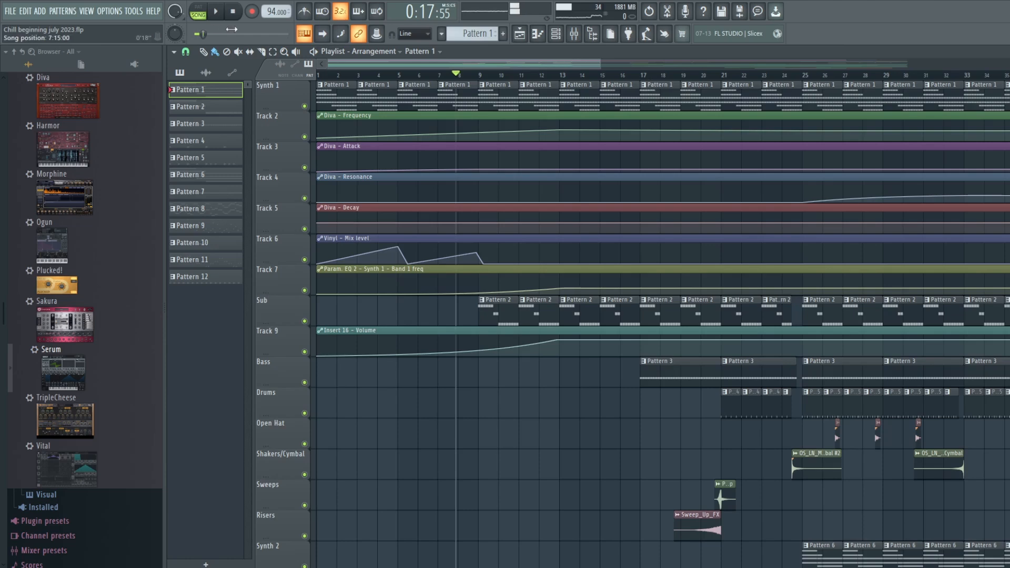
left_click(235, 12)
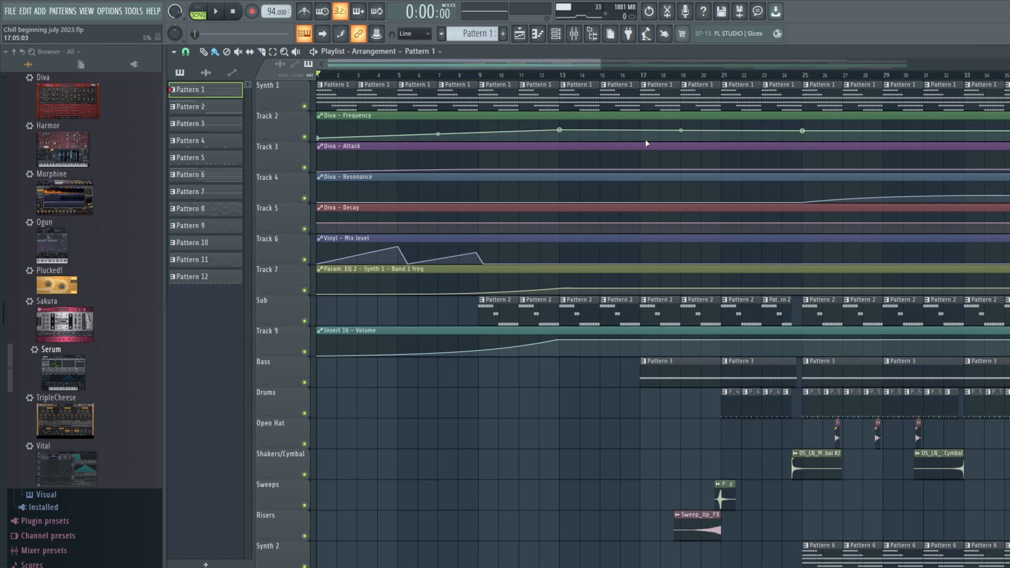
- Examine the Diva - Frequency automation curve on Track 2 and place the playhead in bar 8
double_click(558, 115)
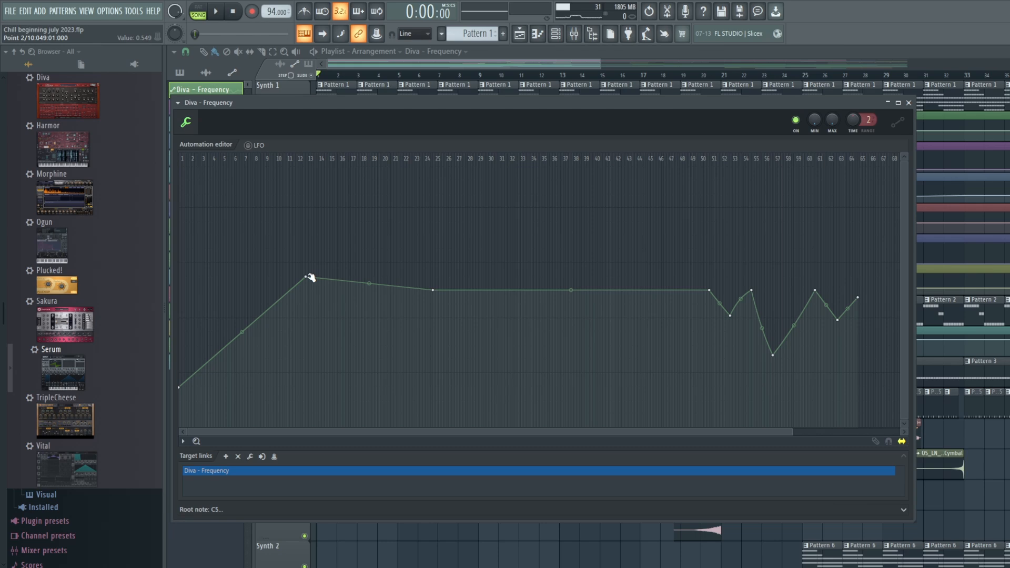
left_click(482, 67)
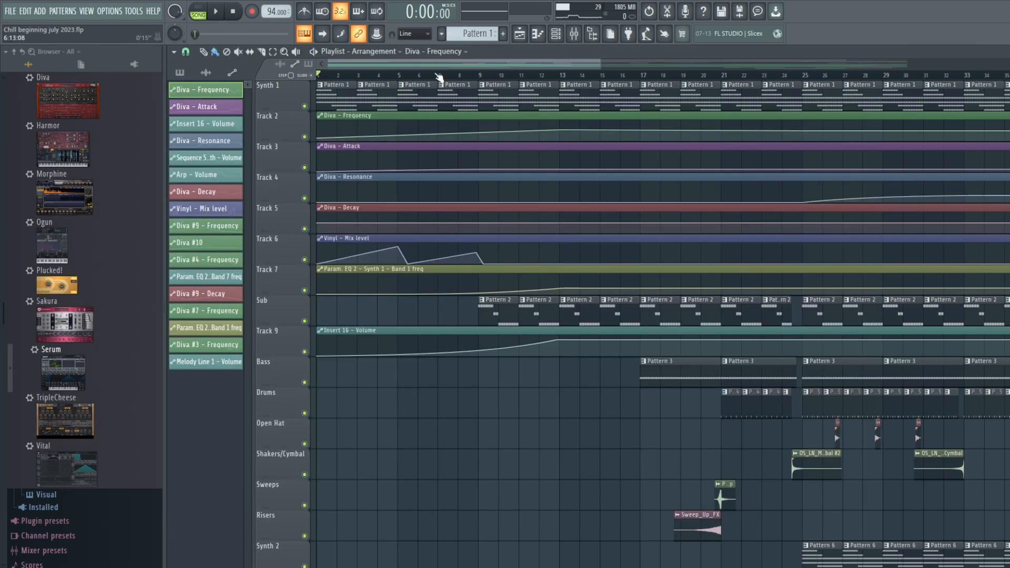
left_click(465, 76)
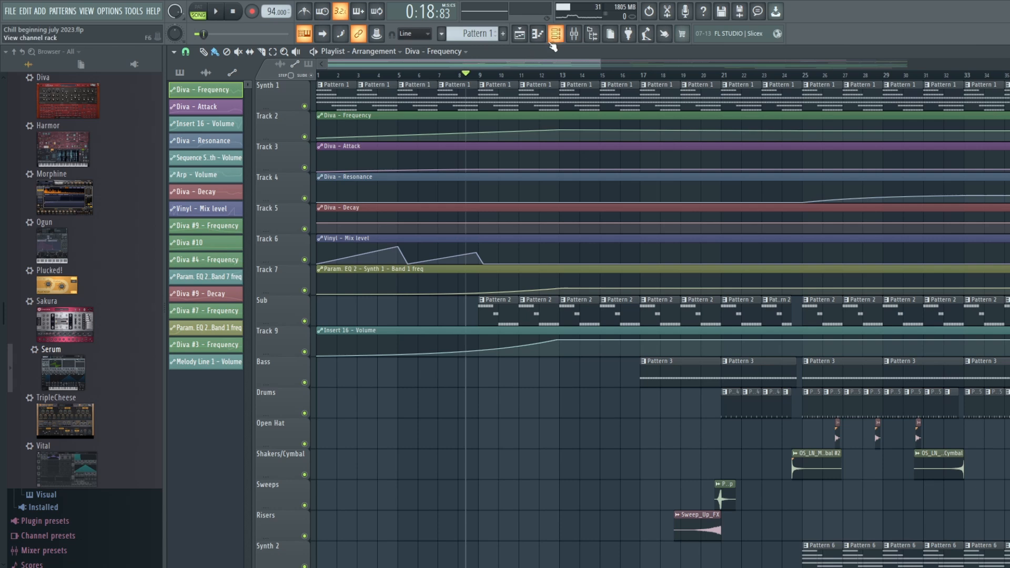
double_click(545, 114)
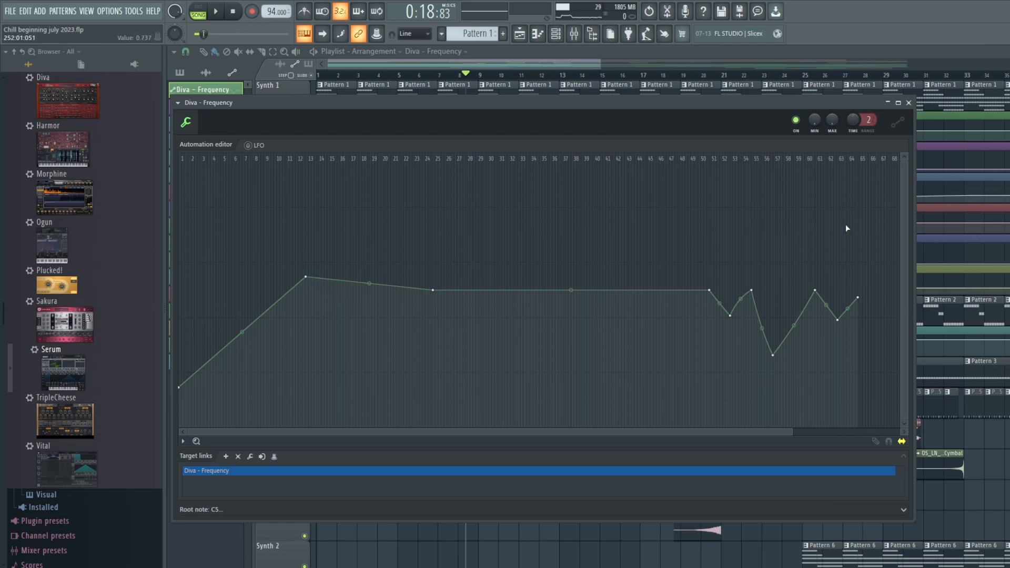
left_click(580, 64)
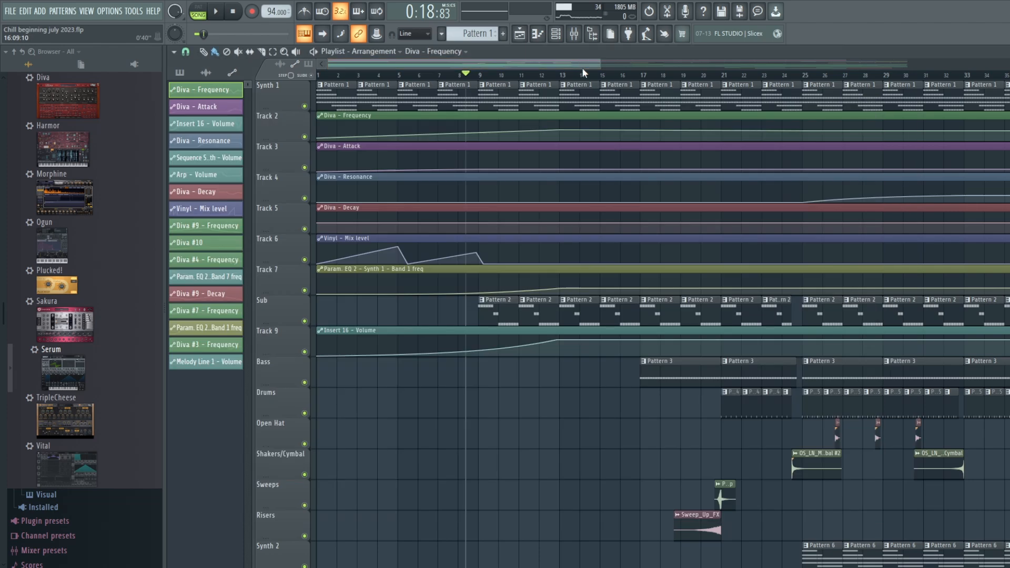
- Lower Synth 1's mixer volume slightly and audition the song while raising the Diva - Frequency automation peak near bar 13
left_click(573, 38)
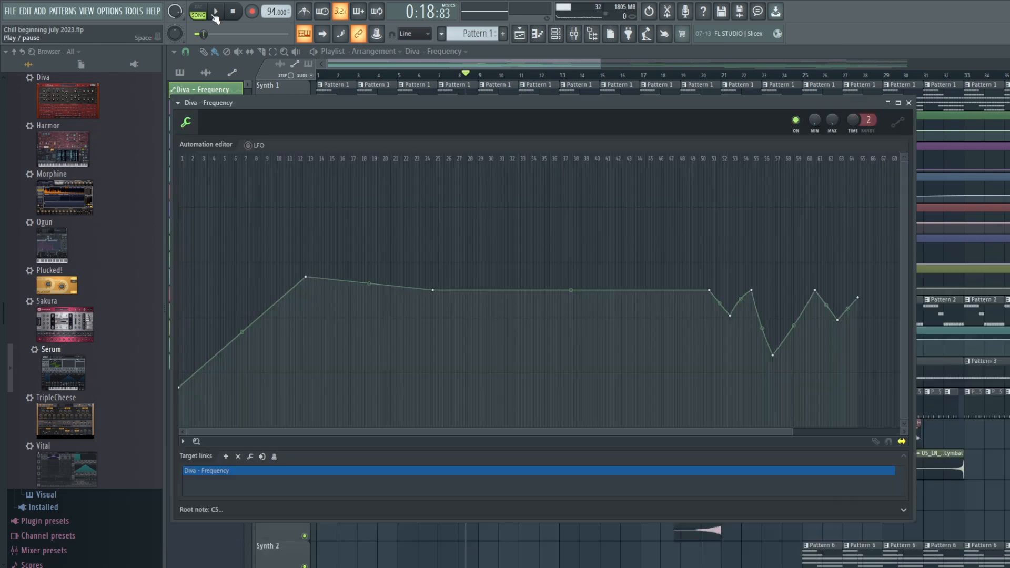
left_click(217, 12)
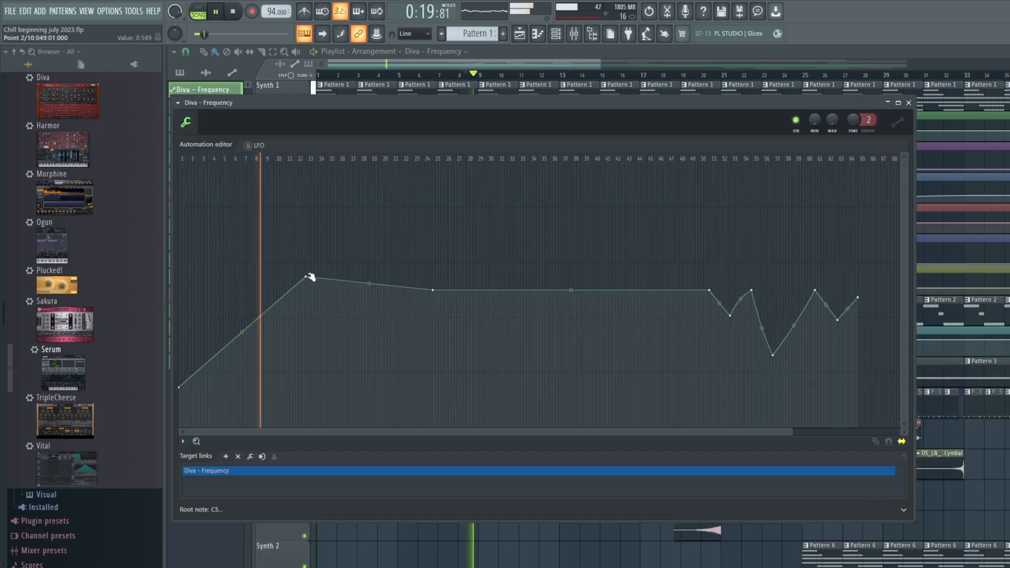
left_click_drag(306, 277, 308, 195)
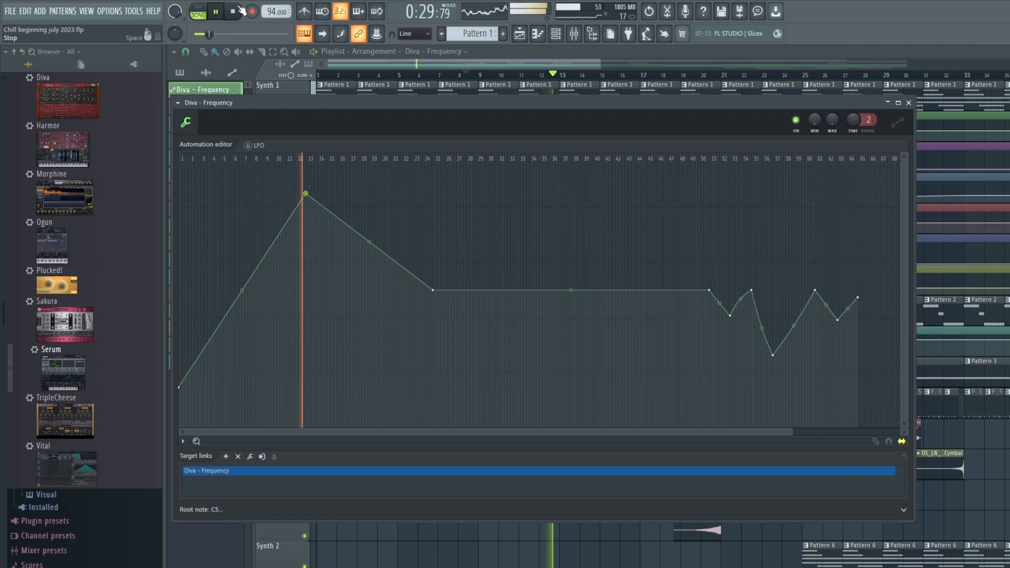
left_click(238, 10)
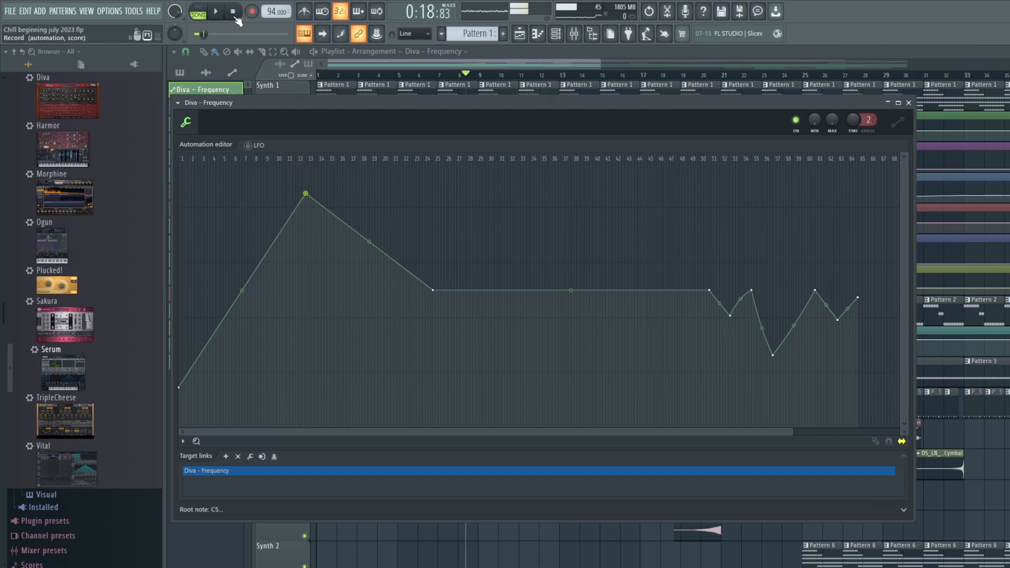
left_click(240, 18)
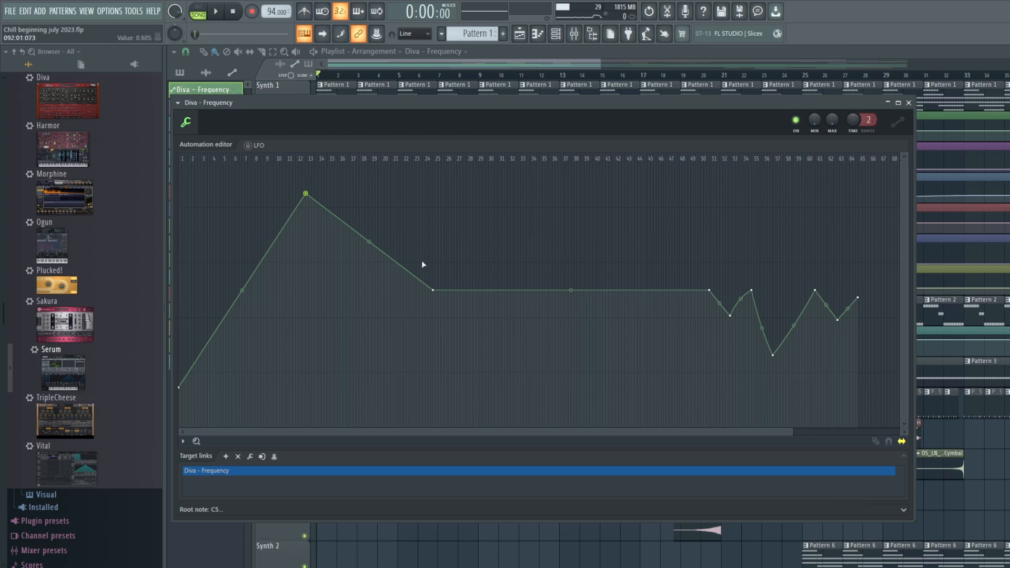
- Open Synth 1's Fruity parametric EQ 2, briefly play the song's opening, and move the song position to bar 14
left_click(574, 33)
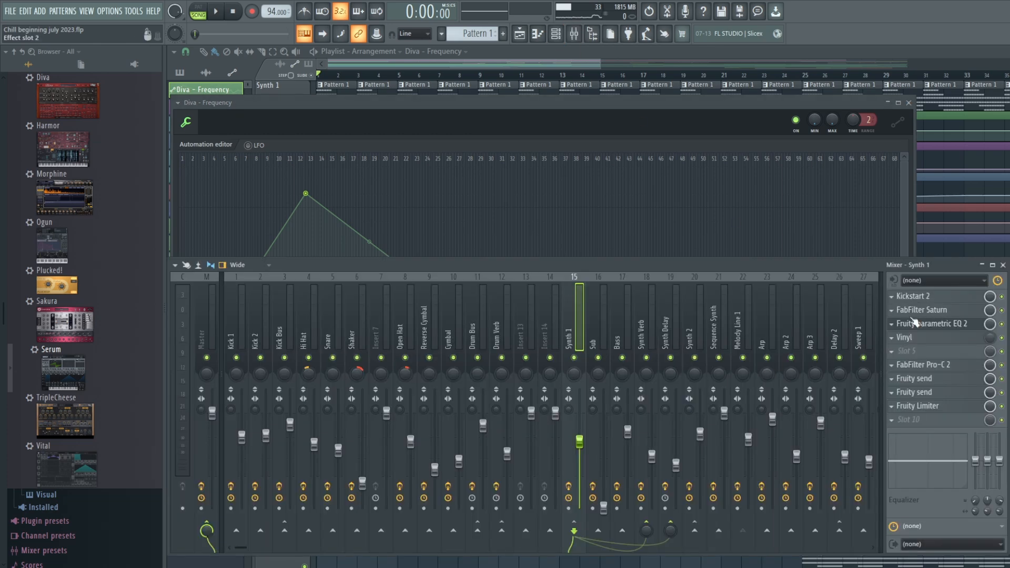
left_click(937, 324)
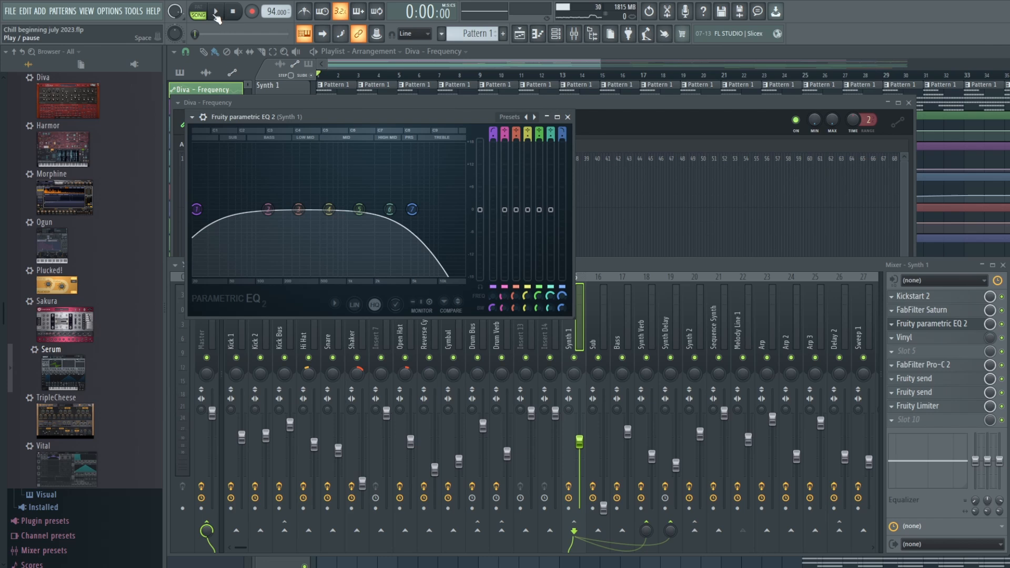
left_click(215, 13)
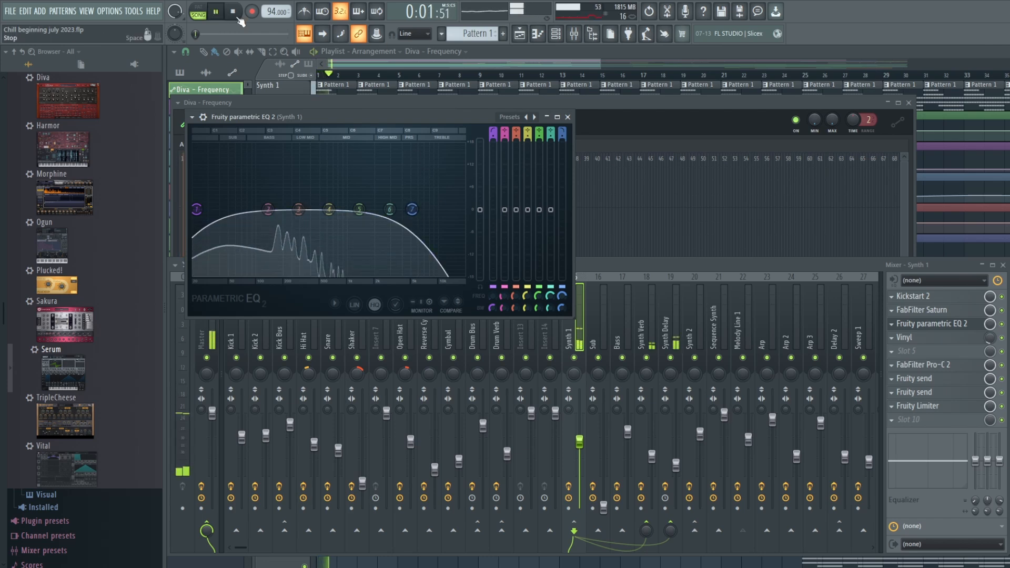
left_click(235, 15)
left_click_drag(196, 34, 211, 34)
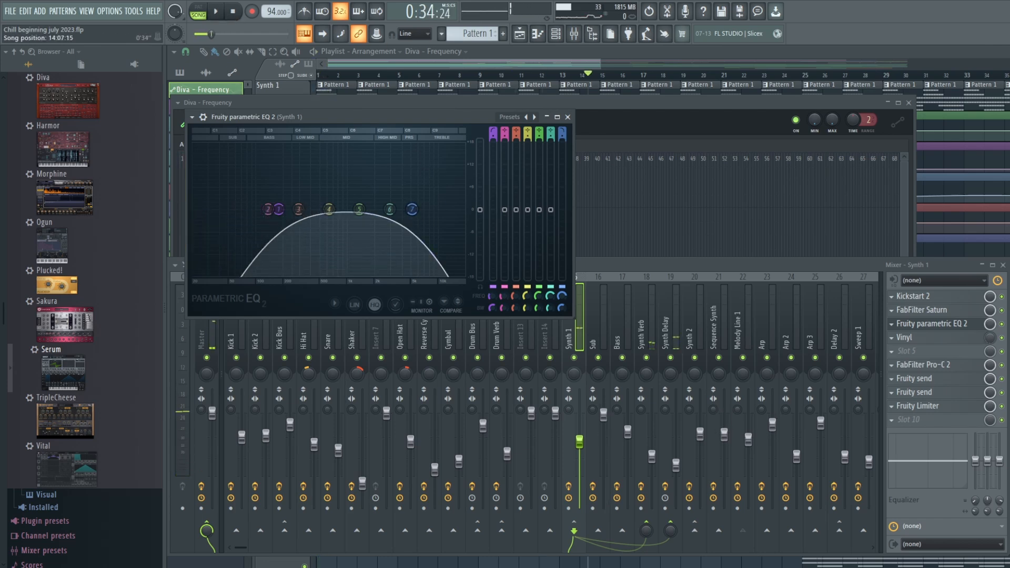
- Play from bar 14 while trying a higher band 7 low-pass cutoff in Synth 1's EQ, and return the playhead to the start
left_click(219, 16)
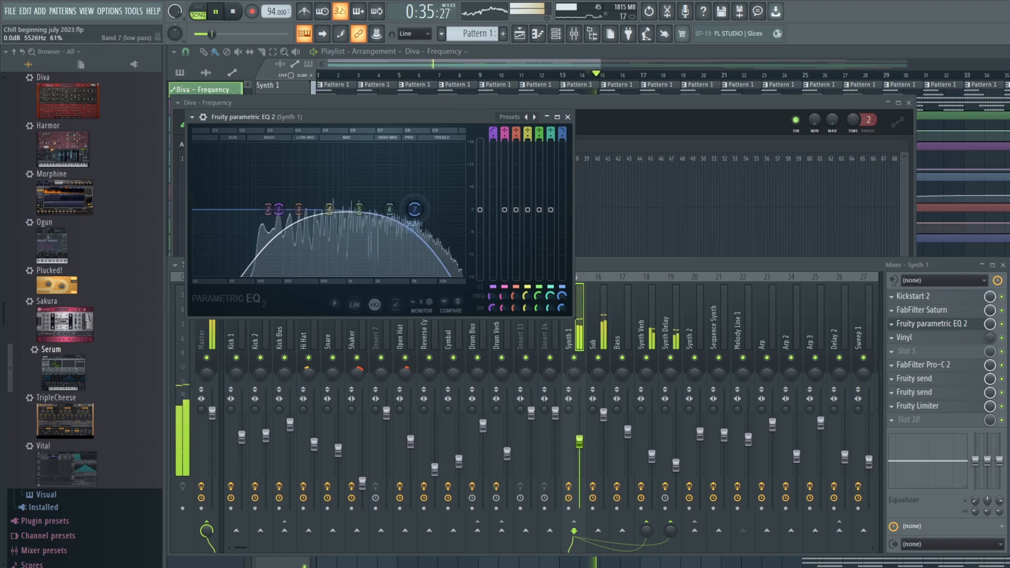
left_click_drag(414, 210, 453, 209)
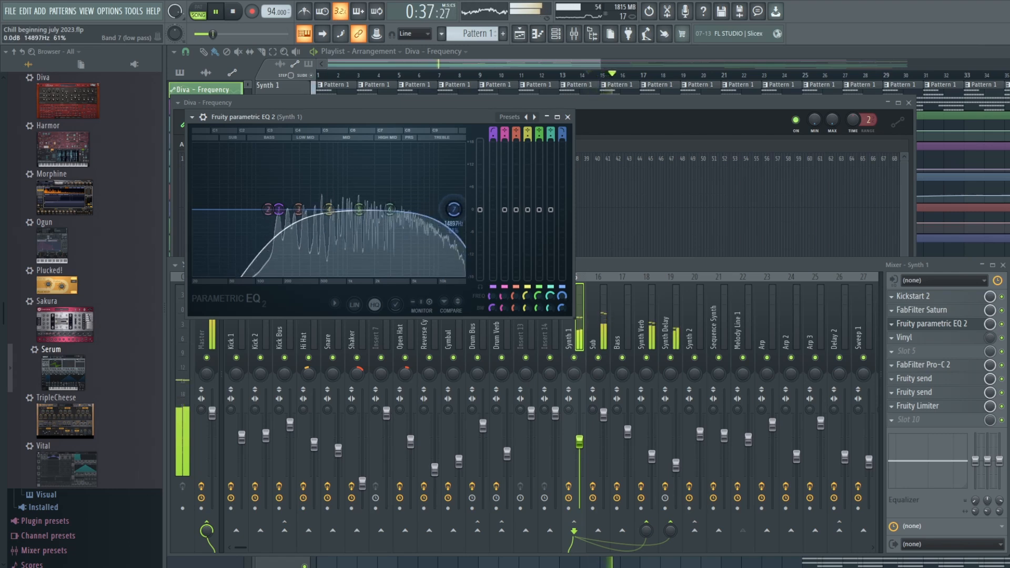
left_click(238, 13)
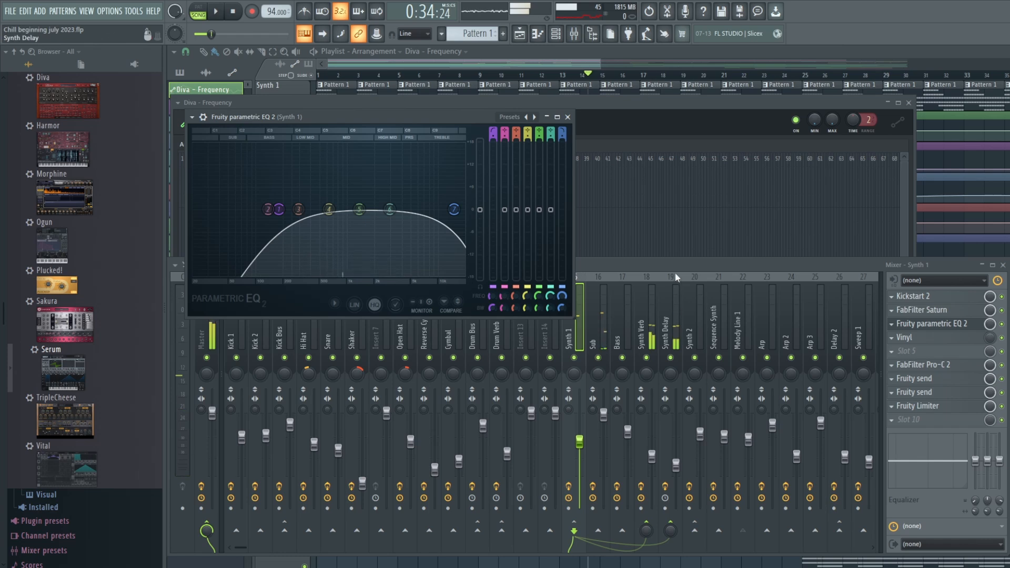
left_click(239, 14)
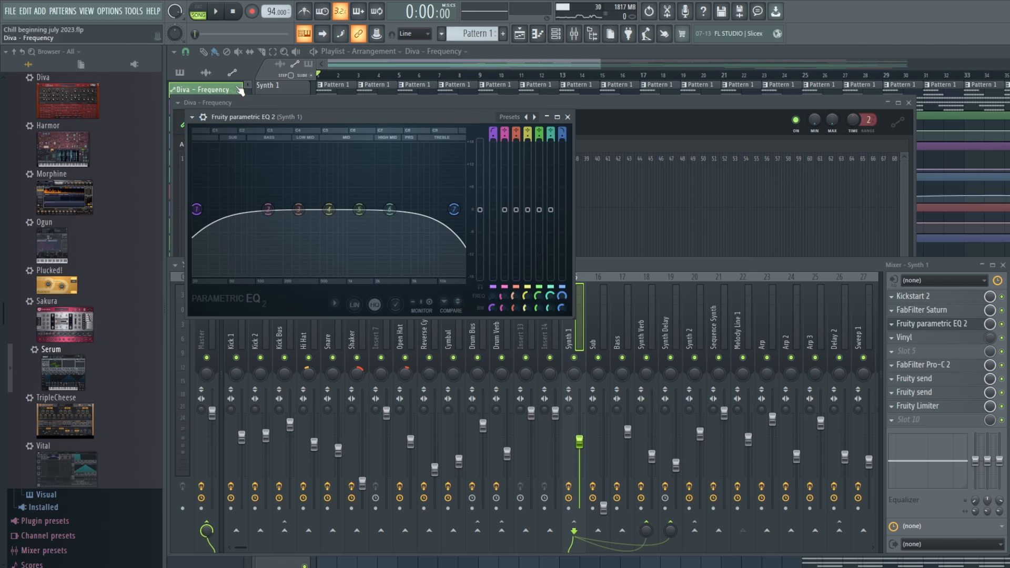
- Audition the intro repeatedly while watching Synth 1's EQ curve, and return the playhead to the start
left_click(220, 15)
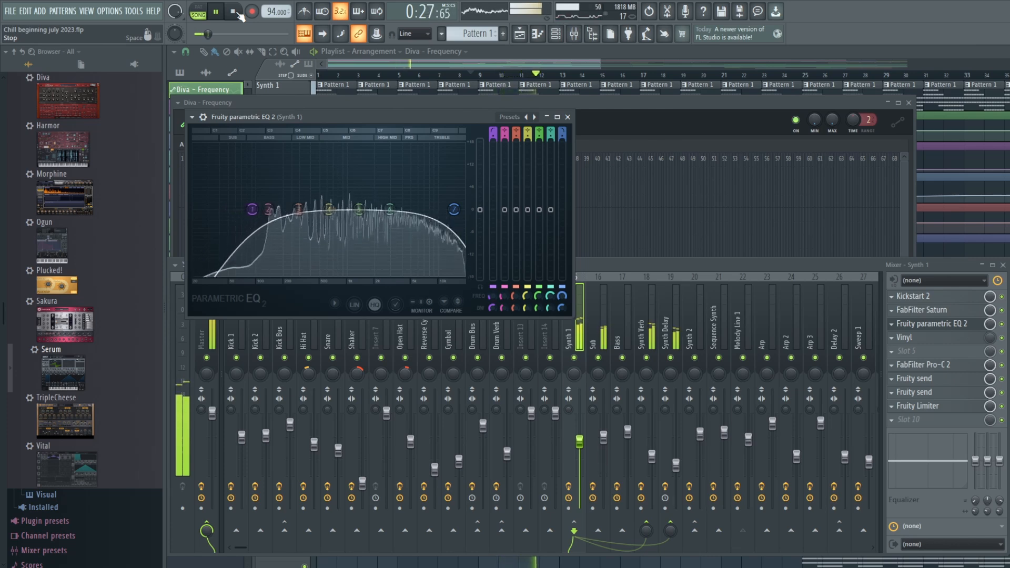
left_click(233, 11)
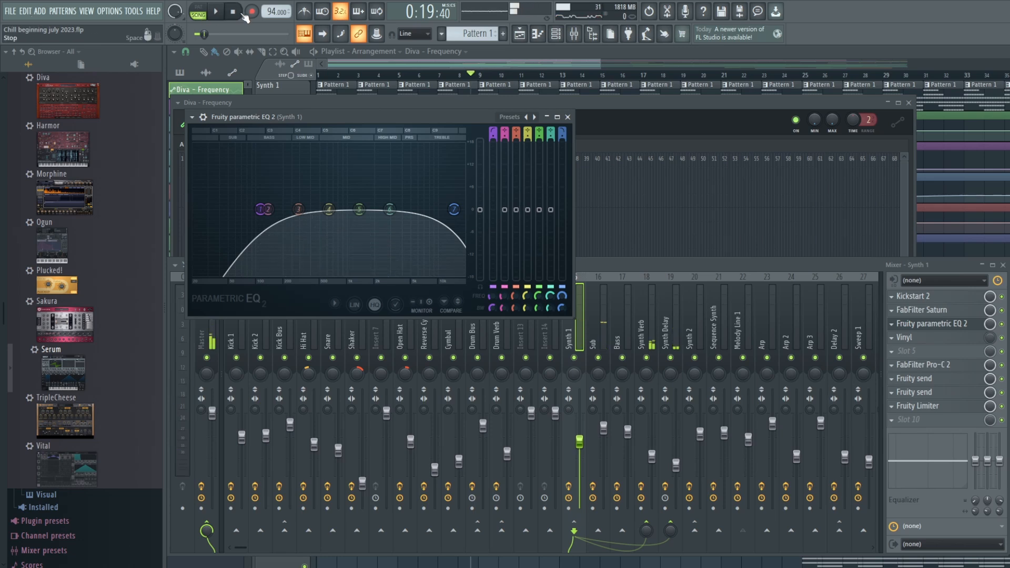
left_click(215, 13)
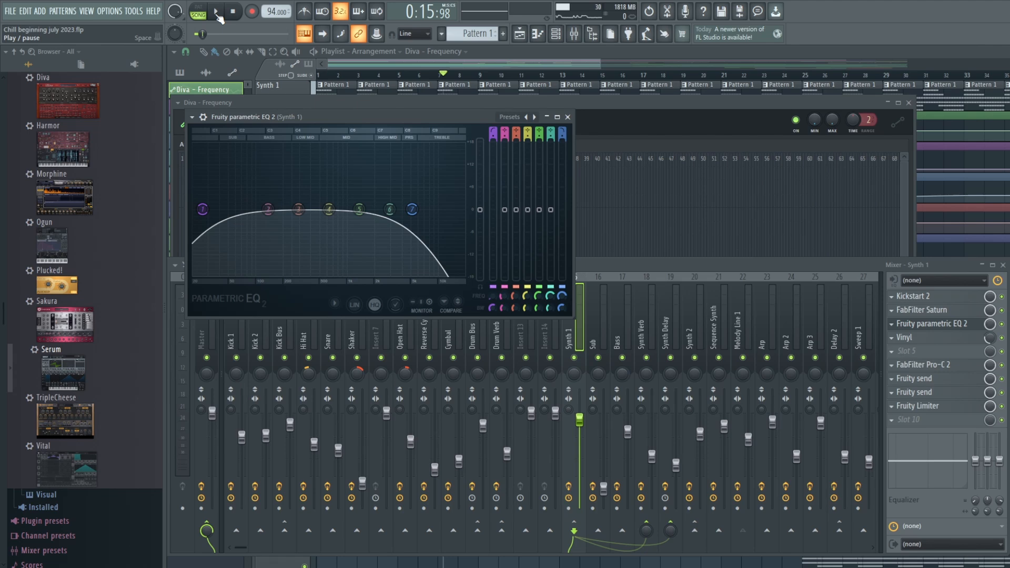
left_click(215, 12)
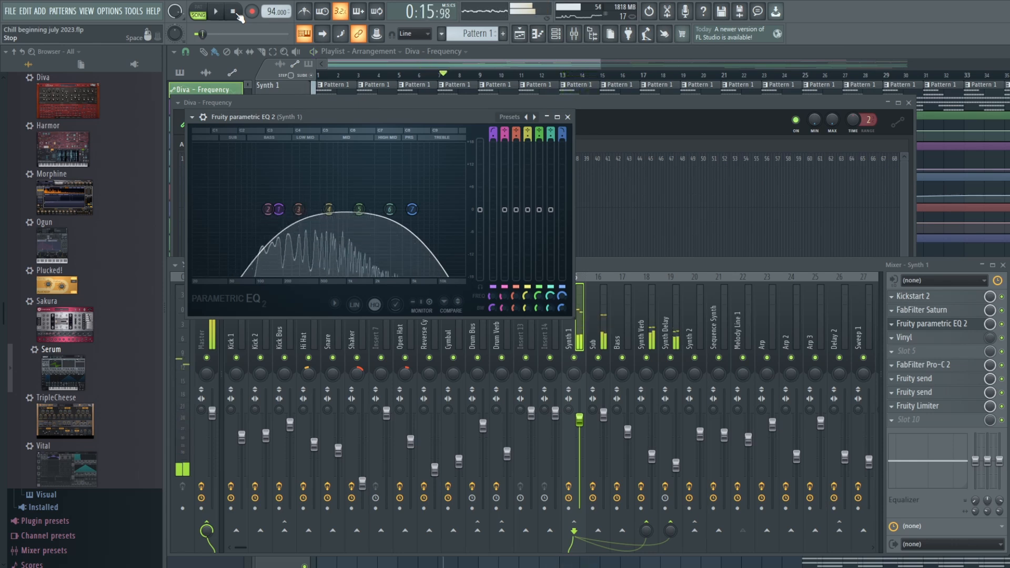
left_click(235, 13)
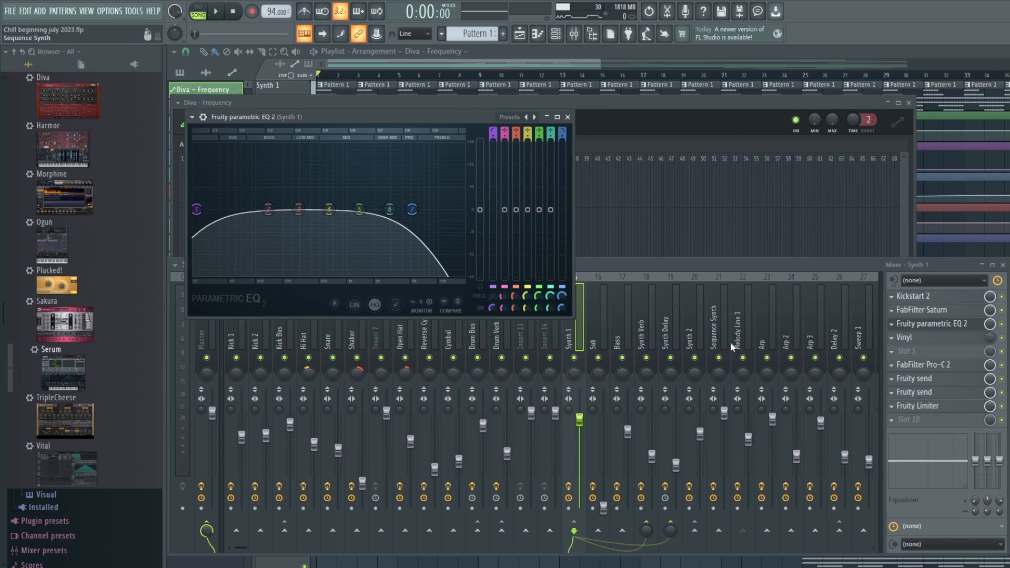
- Check the Melody Line 1 mixer effects and place the playhead at bar 17, where the Arp 3 pattern clips begin
left_click(747, 321)
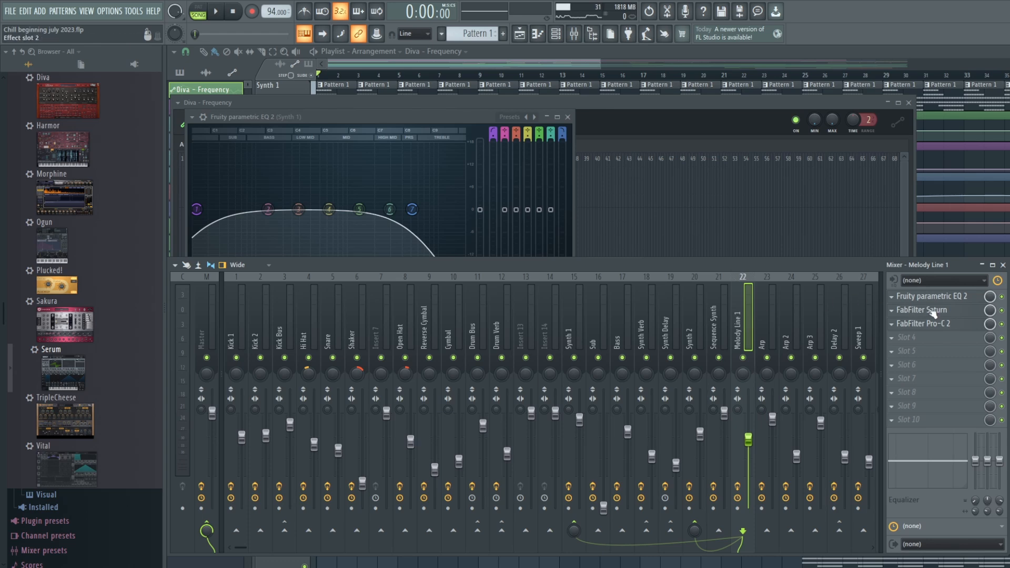
left_click_drag(585, 64, 621, 66)
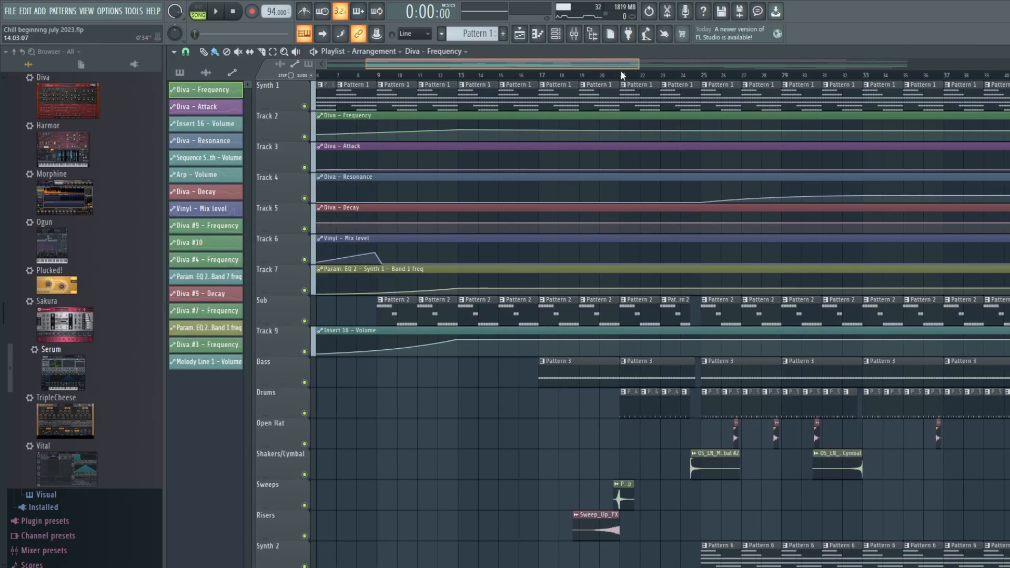
scroll(607, 336, "down", 4)
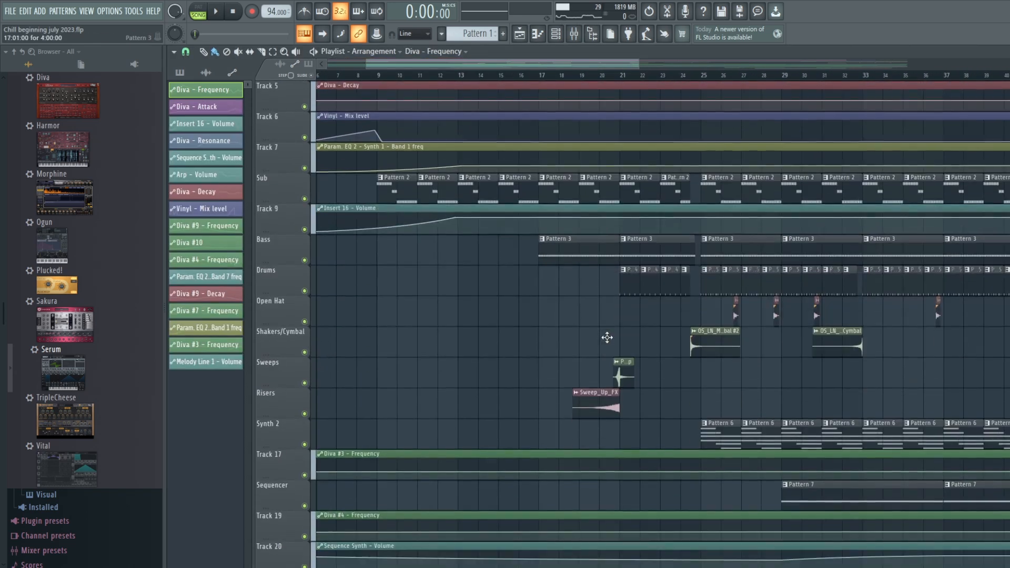
left_click_drag(601, 66, 563, 66)
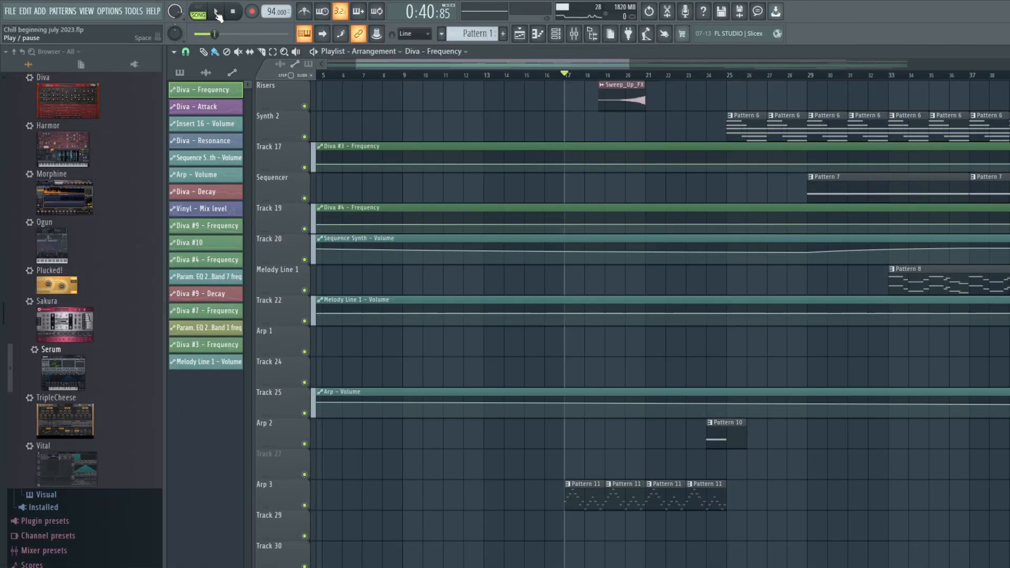
- Open the Fruity parametric EQ 2 on the Arp 3 mixer track and play the song briefly from bar 17
left_click(574, 33)
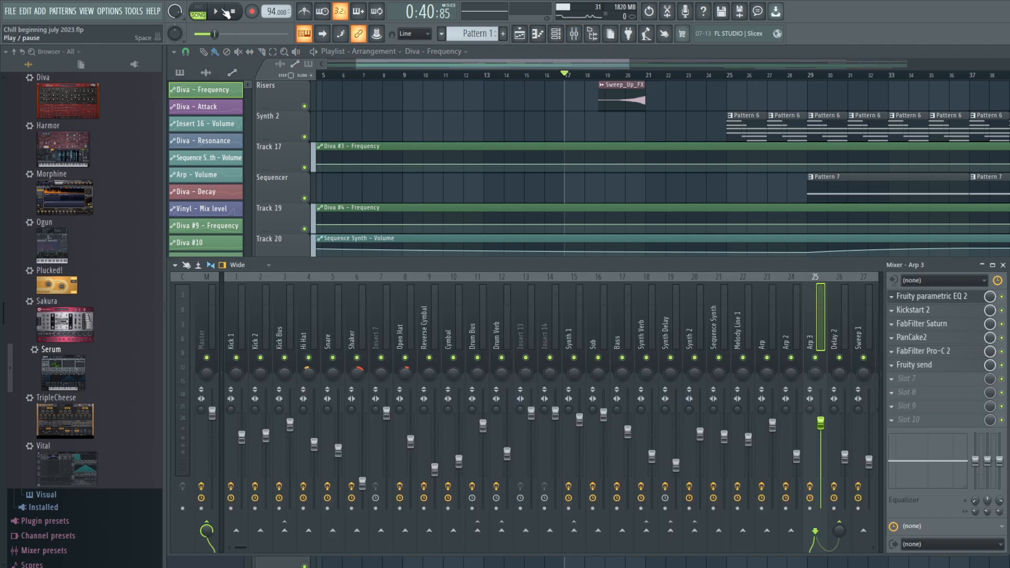
left_click(934, 297)
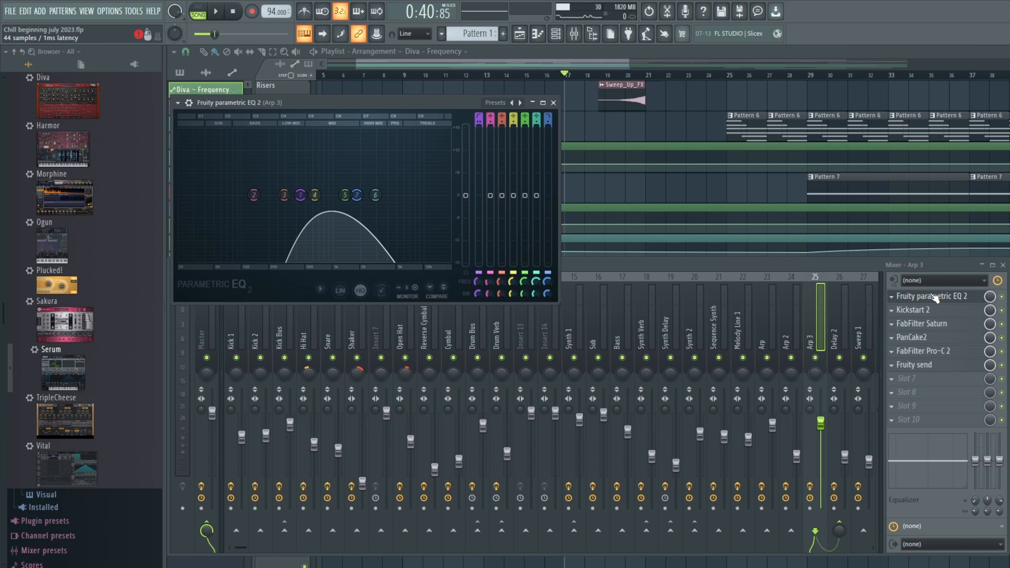
left_click(221, 13)
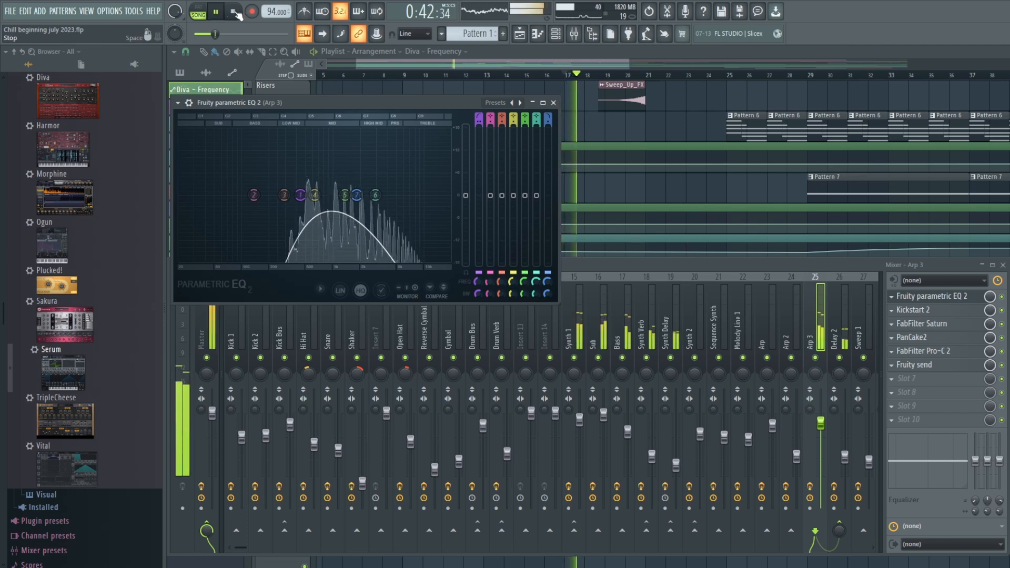
left_click(234, 12)
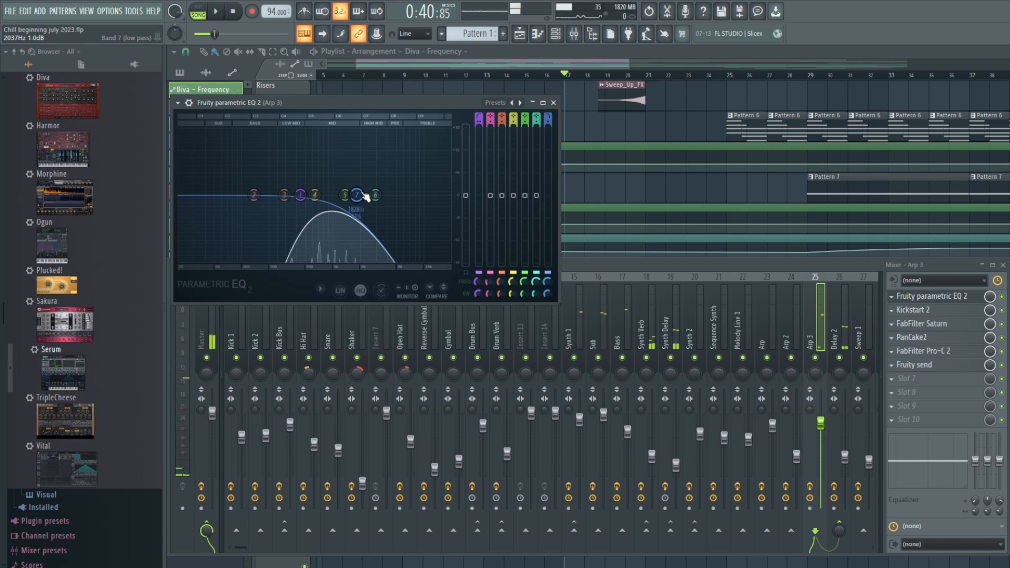
- Try a much higher band 7 low-pass cutoff in Arp 3's EQ, audition it from bar 17, and undo the tweak
left_click_drag(362, 192, 423, 196)
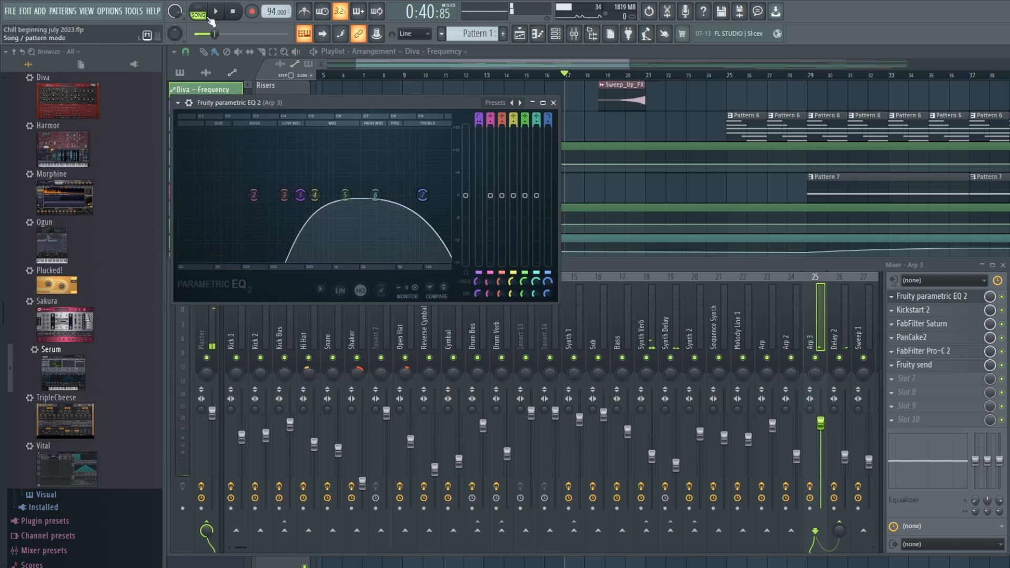
left_click(218, 12)
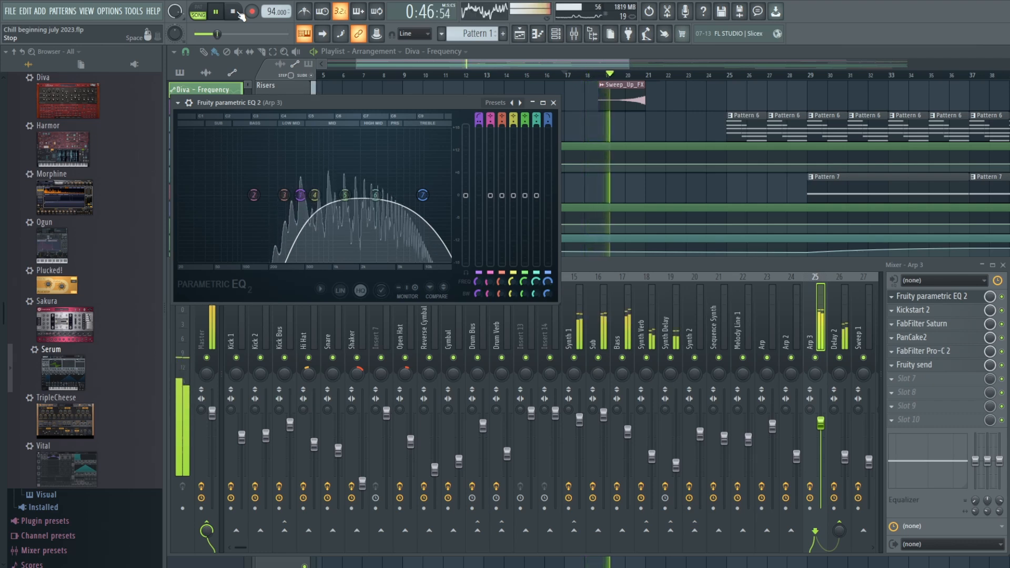
left_click(238, 14)
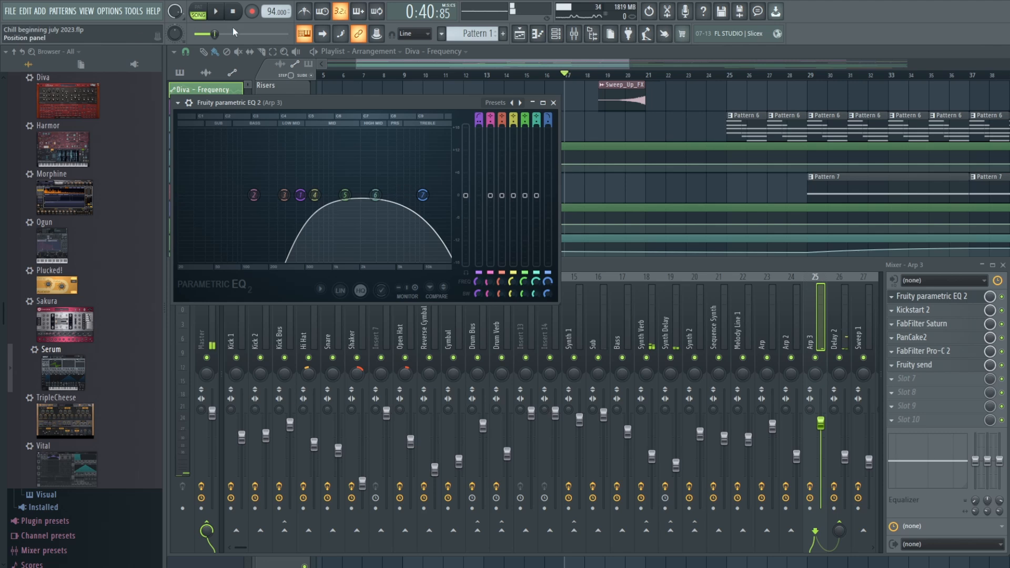
left_click(29, 9)
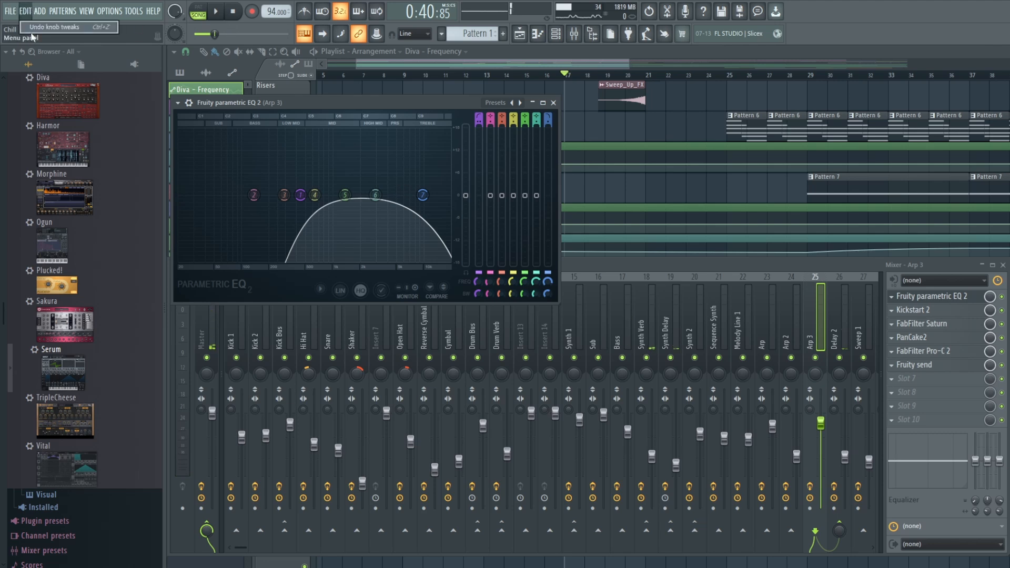
left_click(37, 25)
- Replay the arrangement from bar 17 with Arp 3's EQ in view and return the playhead to the start
left_click(216, 11)
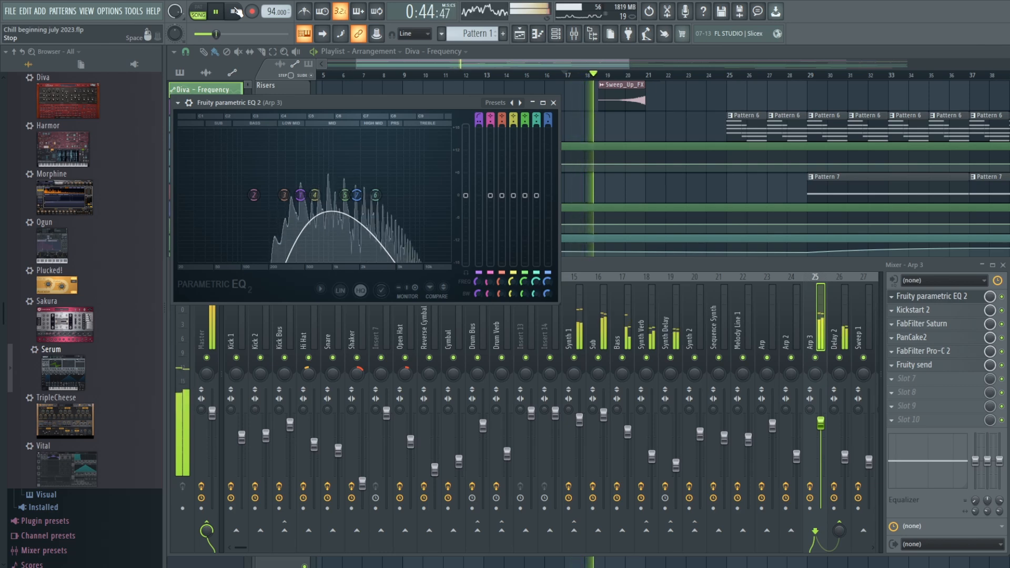
left_click(236, 11)
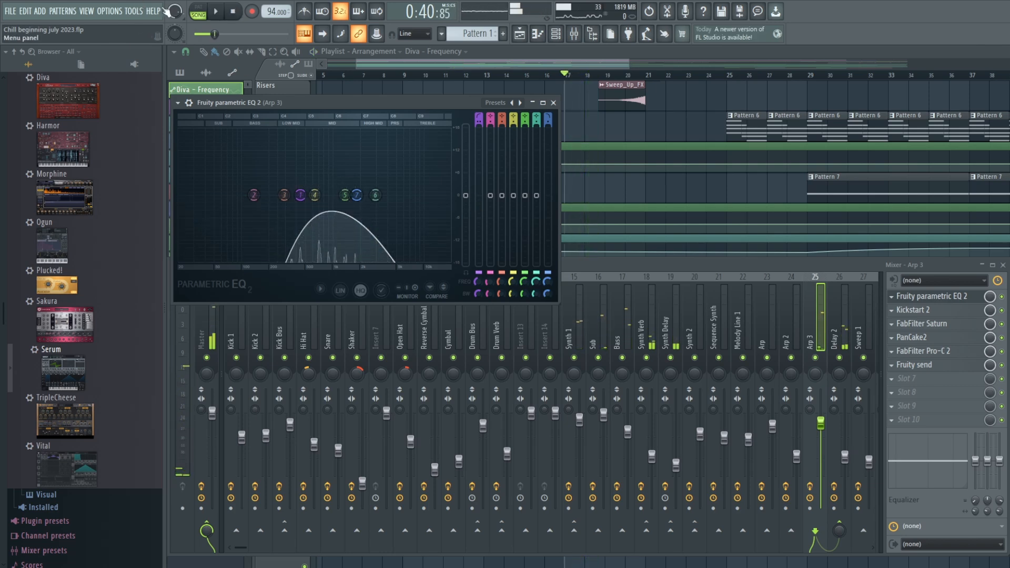
left_click(242, 14)
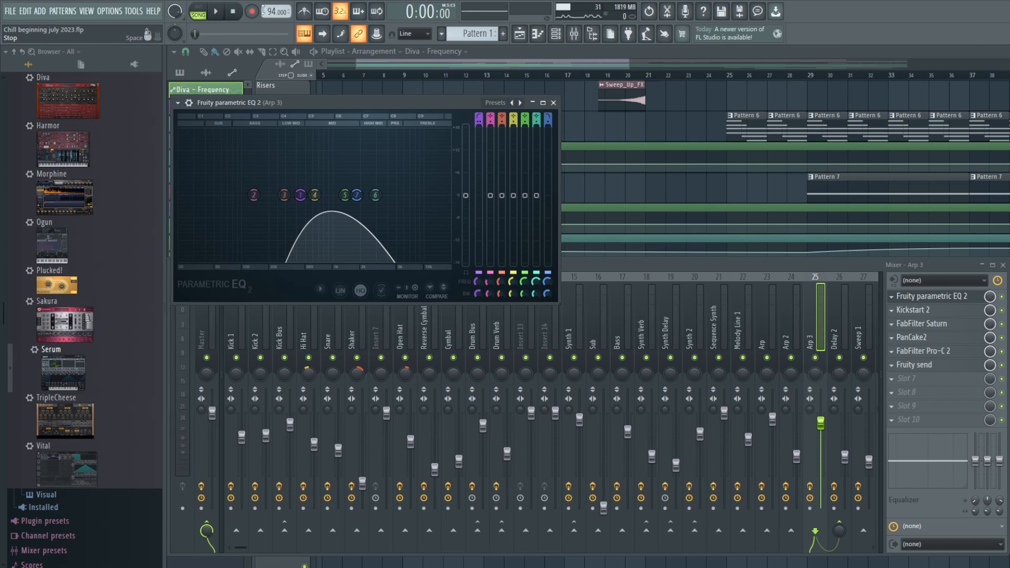
- Show the beginning of the playlist and open the Vinyl effect on the Synth 1 mixer track
left_click(523, 59)
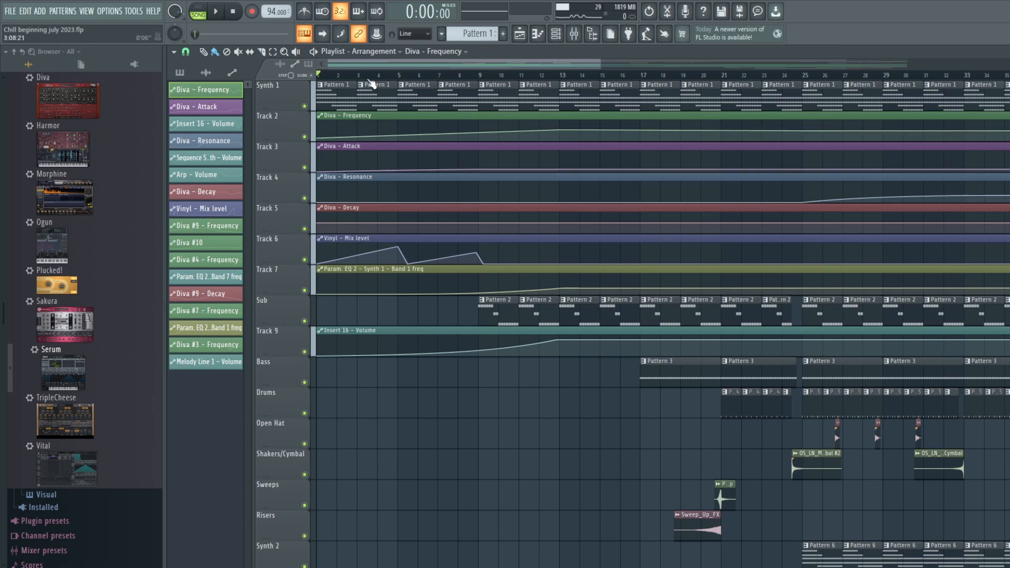
left_click(575, 36)
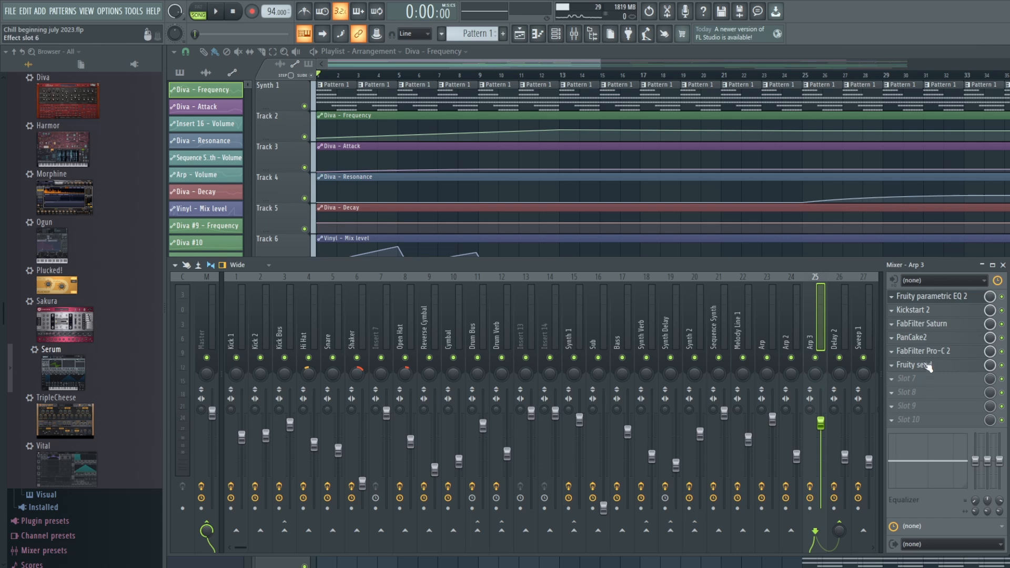
left_click(568, 333)
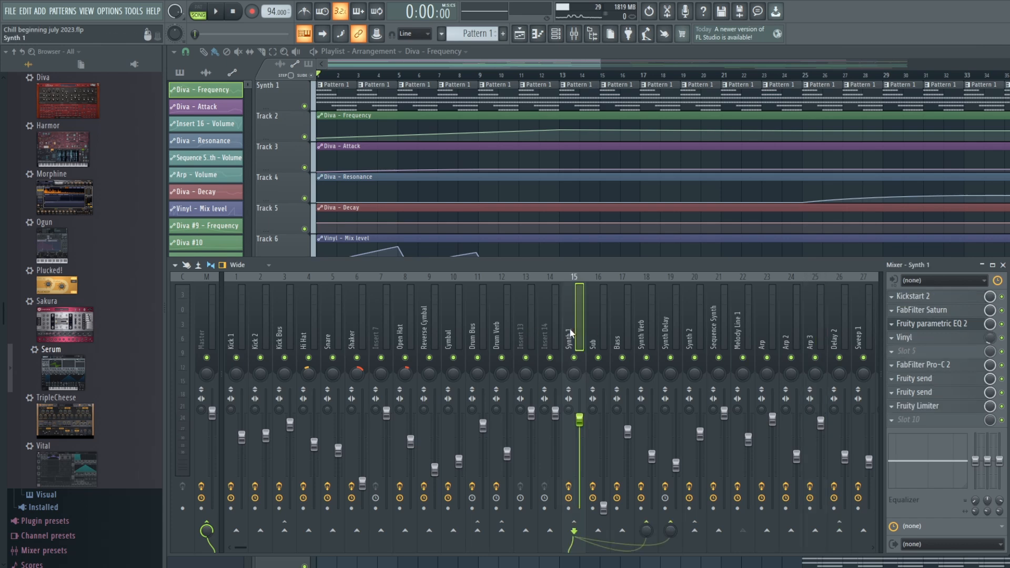
left_click(929, 340)
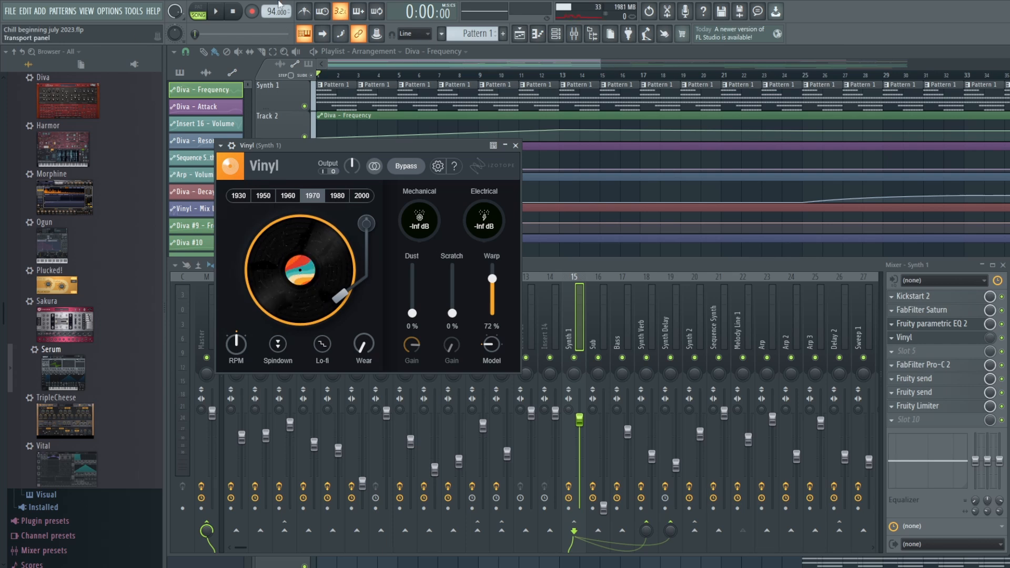
- Play the intro from the start with Synth 1's Vinyl effect in view, and go back to the mixer
left_click(217, 11)
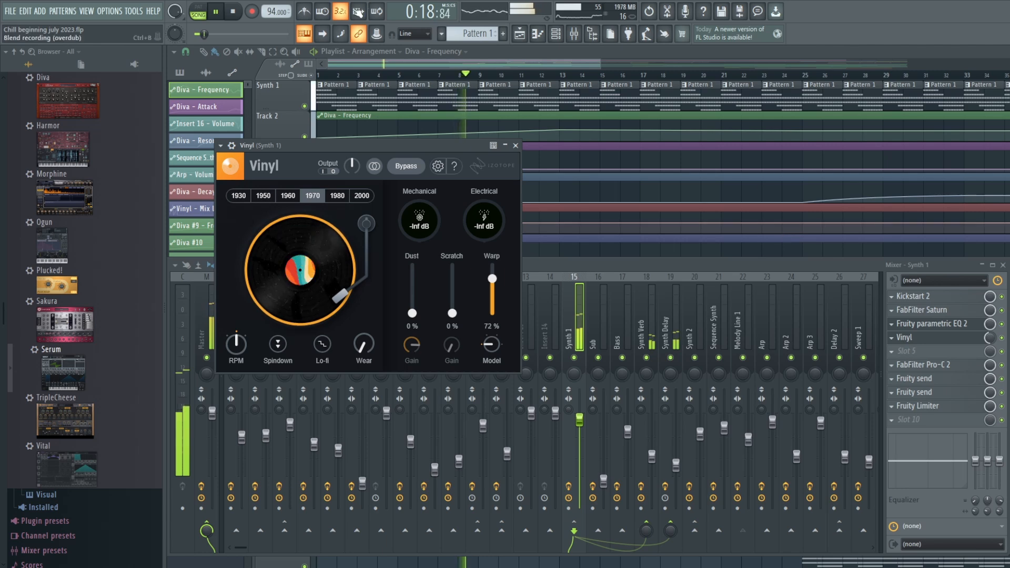
left_click(235, 9)
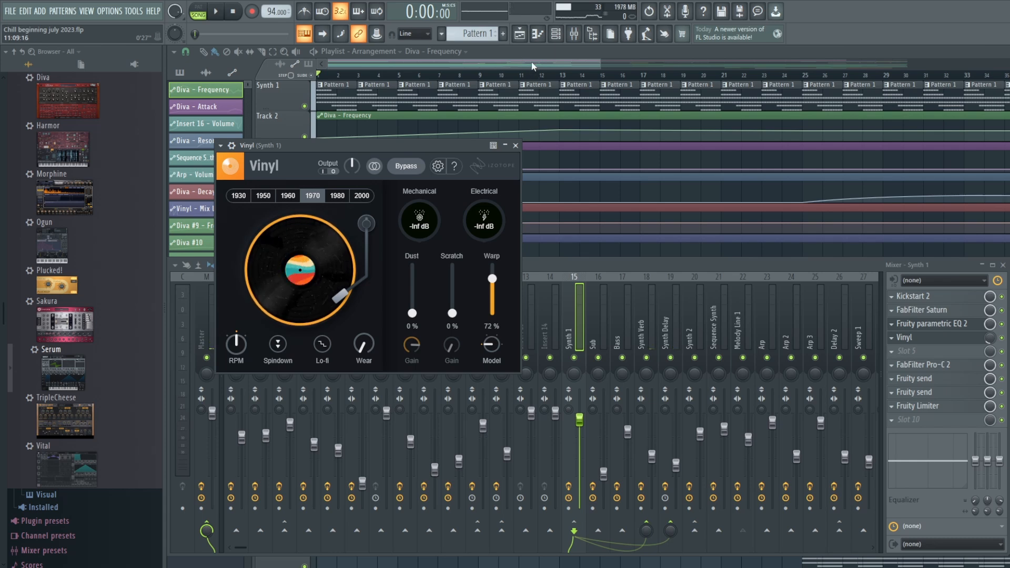
left_click(532, 66)
left_click(574, 34)
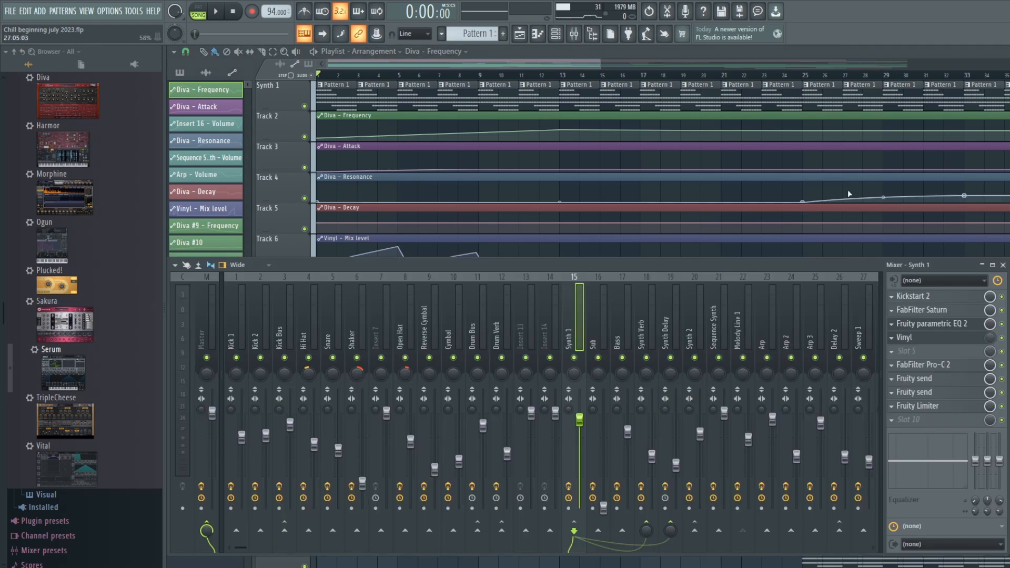
- Toggle the Vinyl effect on the Synth 1 mixer track, audition the intro, and bring the mixer back into view before stopping playback
left_click(1003, 338)
left_click(401, 79)
left_click(216, 11)
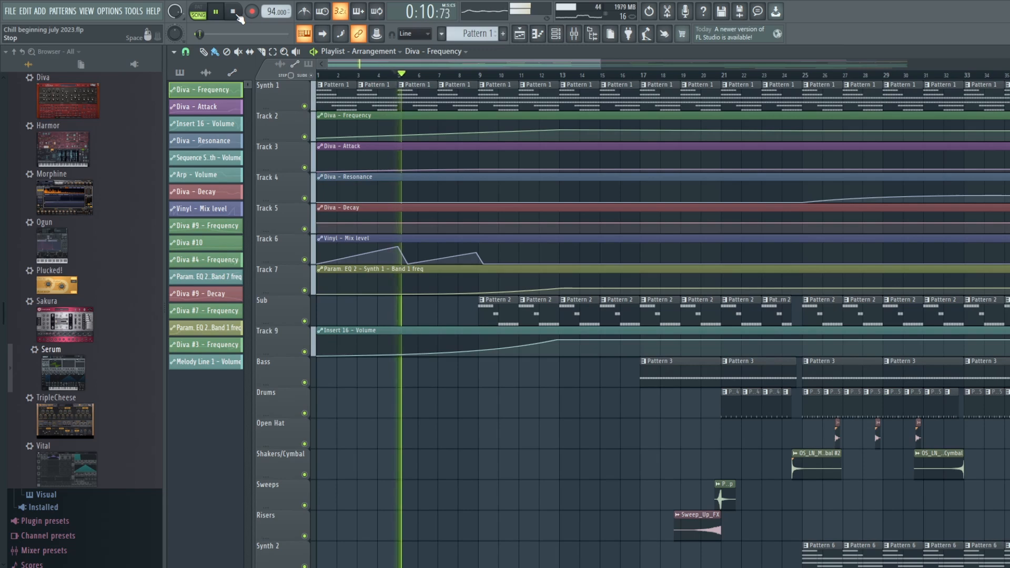
left_click(574, 34)
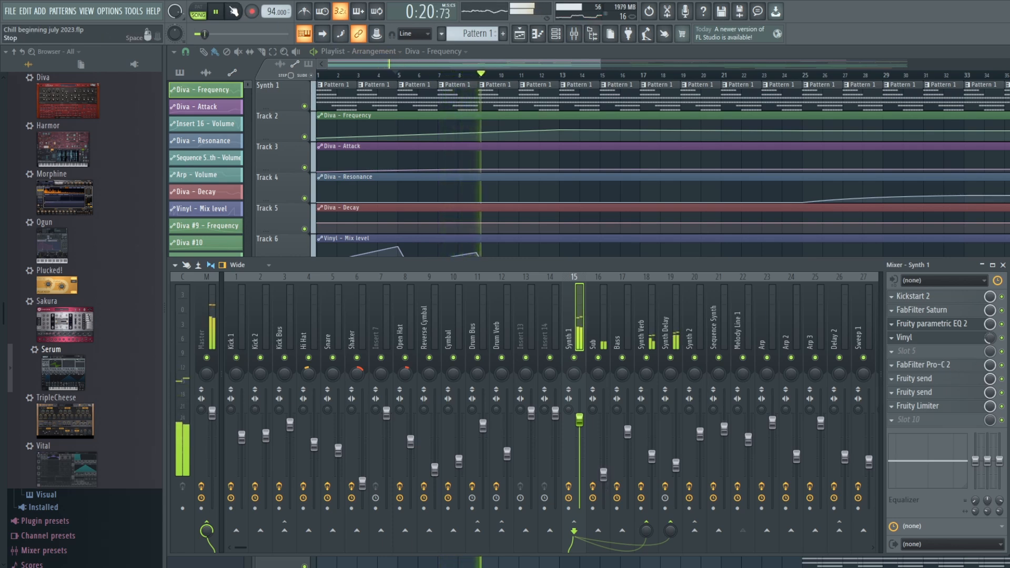
left_click(234, 11)
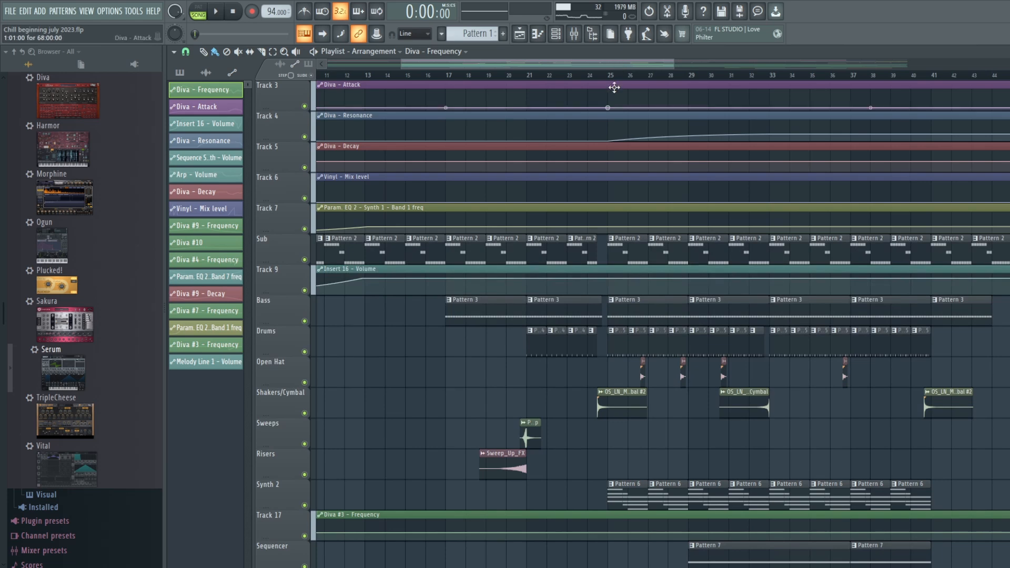
- Select Pattern 6, the Synth 2 part starting at bar 25, and audition it on its own in pattern mode
left_click(609, 75)
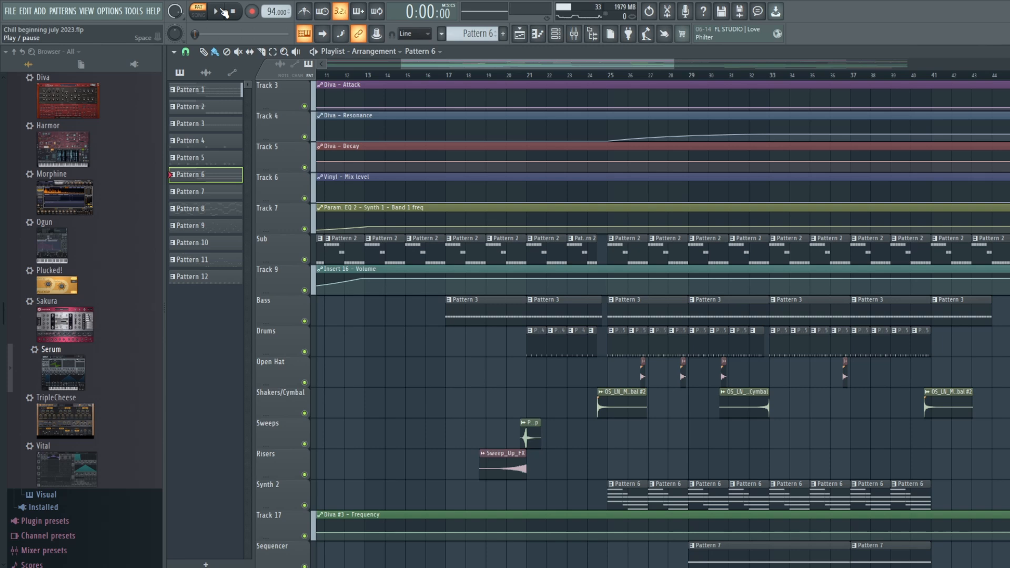
left_click(223, 11)
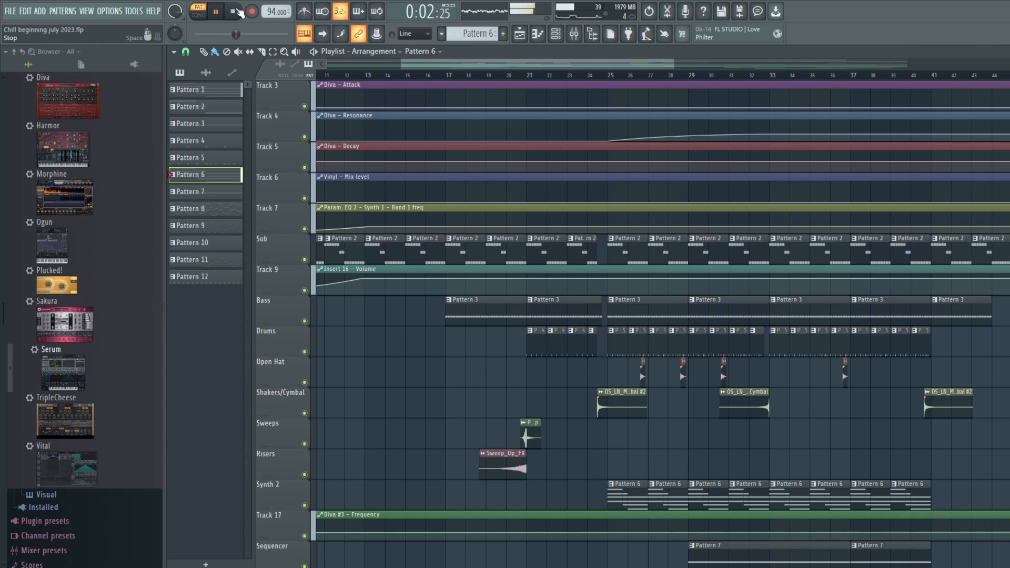
left_click(235, 11)
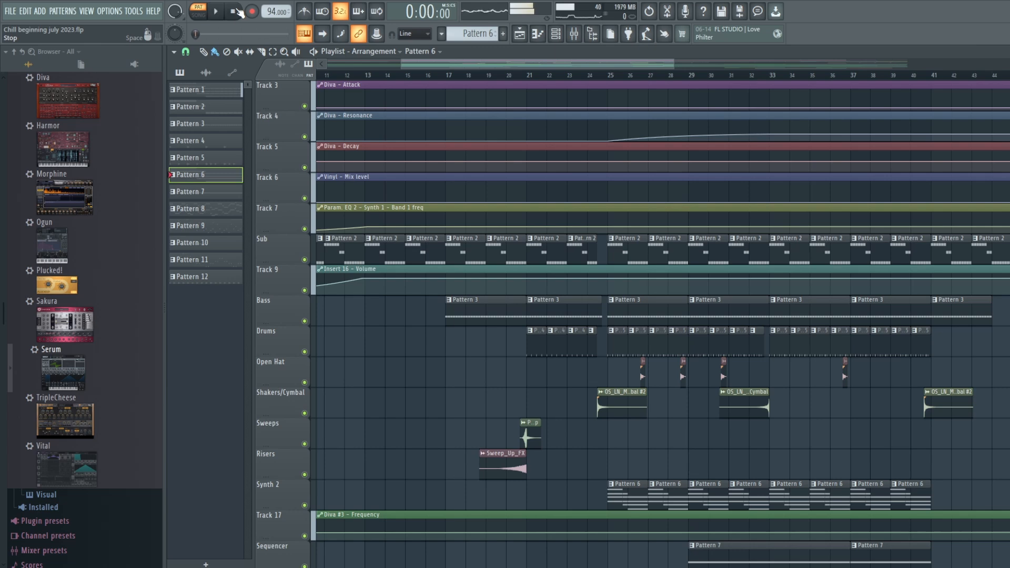
- Inspect the Synth 2 mixer track's effects, opening Kickstart 2, and the effects on the Synth Delay and Synth Verb tracks
left_click(574, 35)
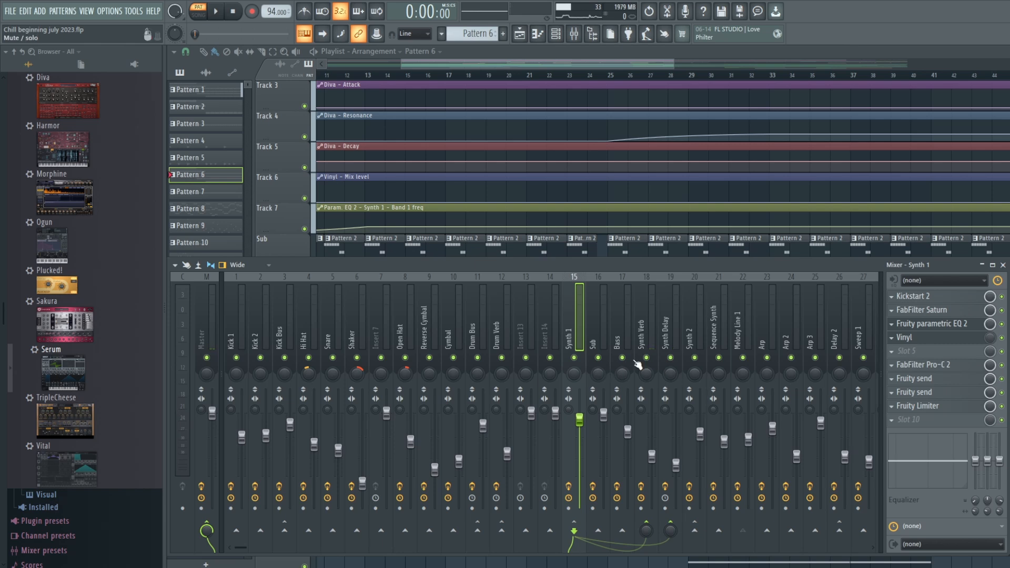
left_click(687, 318)
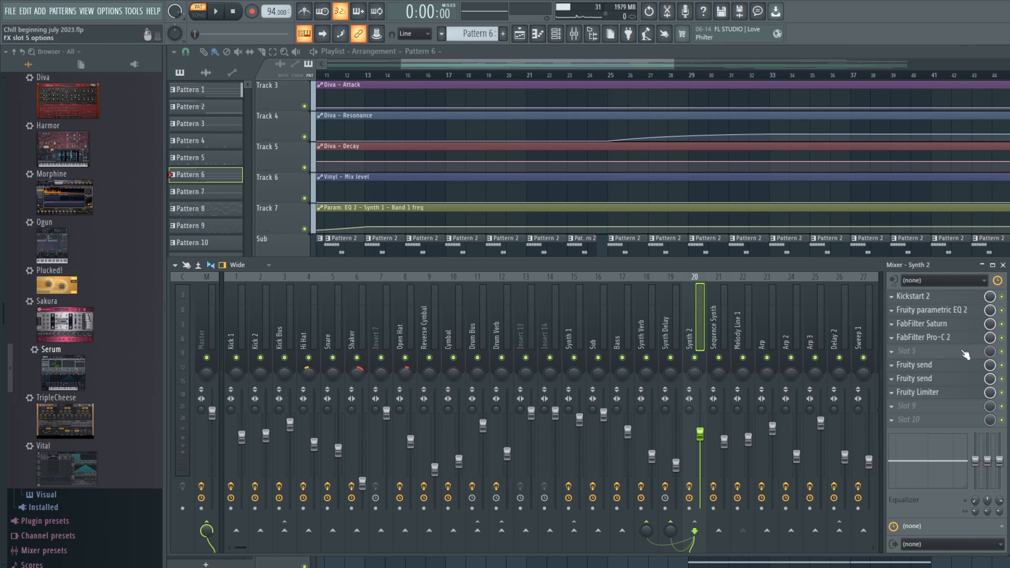
left_click(933, 302)
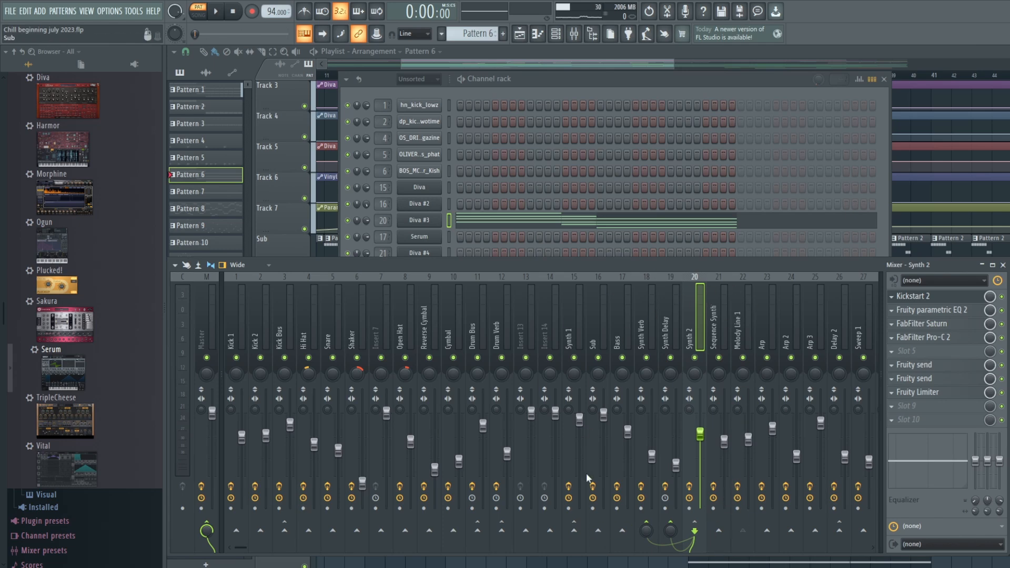
left_click(657, 327)
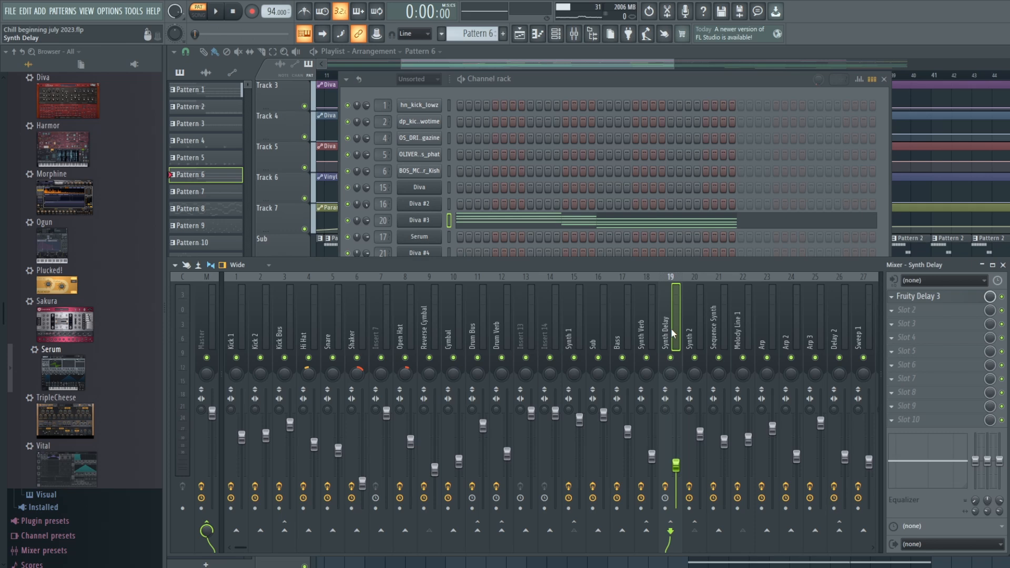
left_click(642, 338)
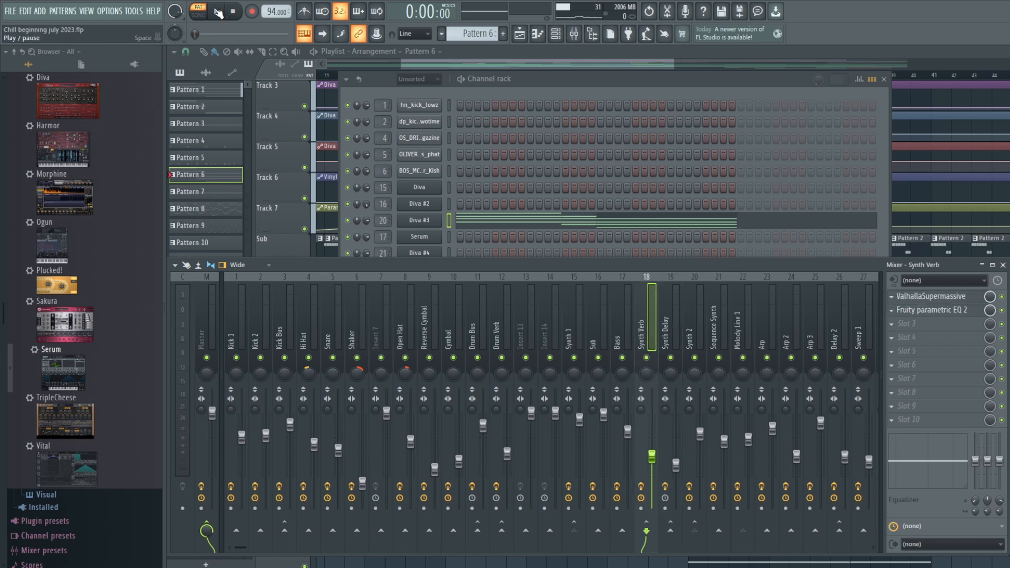
- Play Pattern 6 while muting Synth Verb and Synth Delay for comparison, unmute both tracks, and stop playback
left_click(218, 13)
left_click(647, 358)
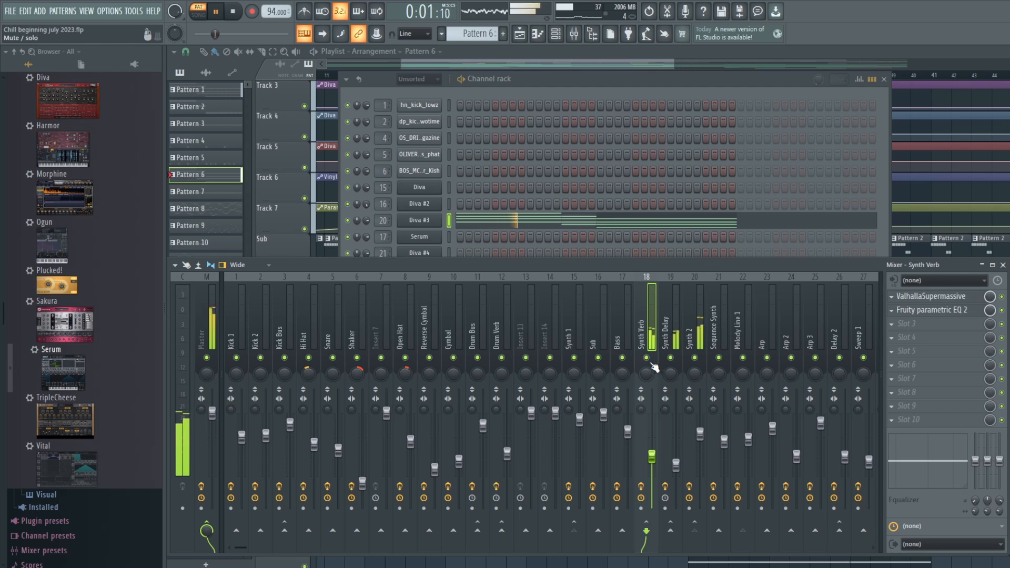
left_click(669, 359)
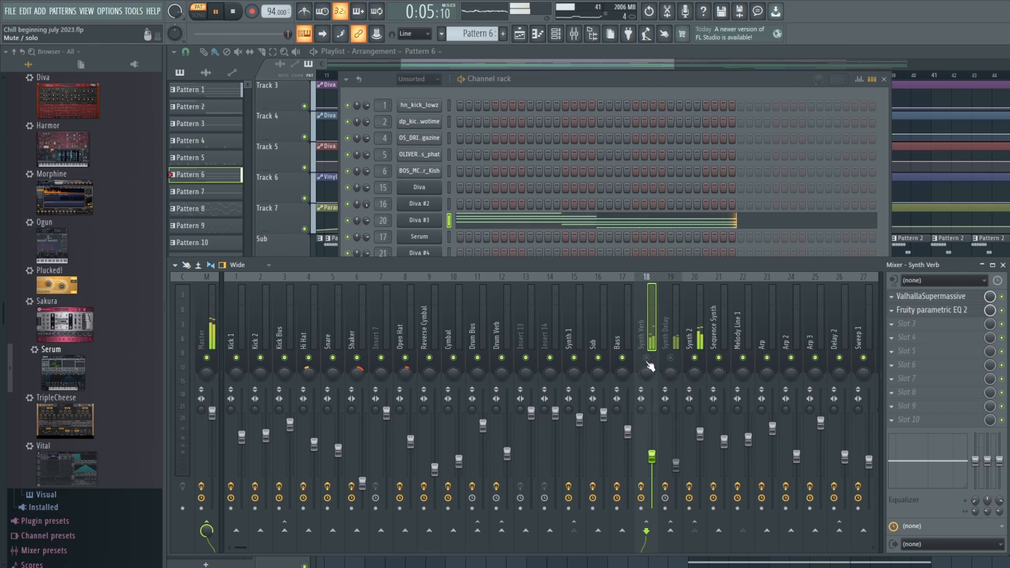
left_click(647, 358)
left_click(669, 358)
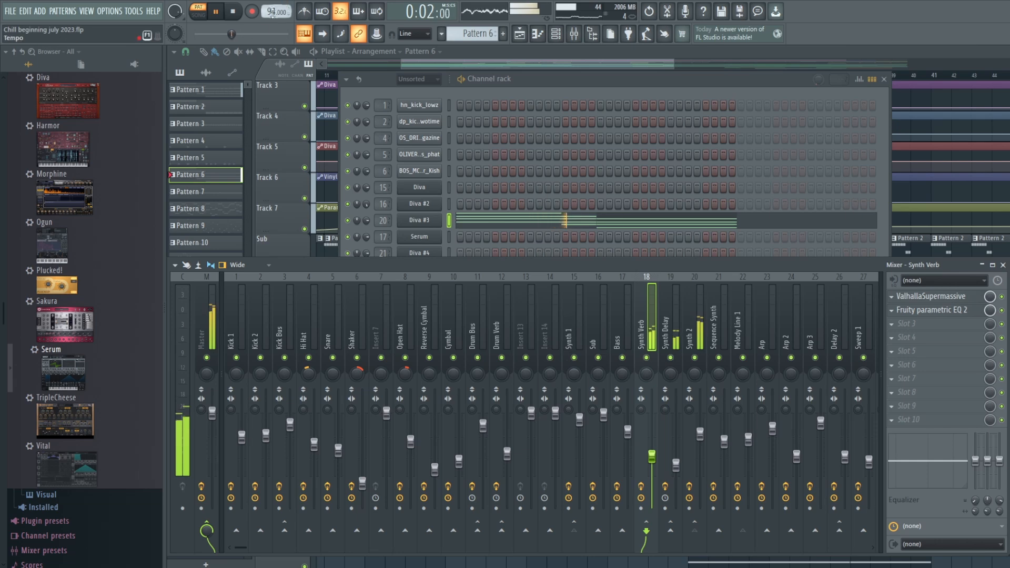
left_click(233, 12)
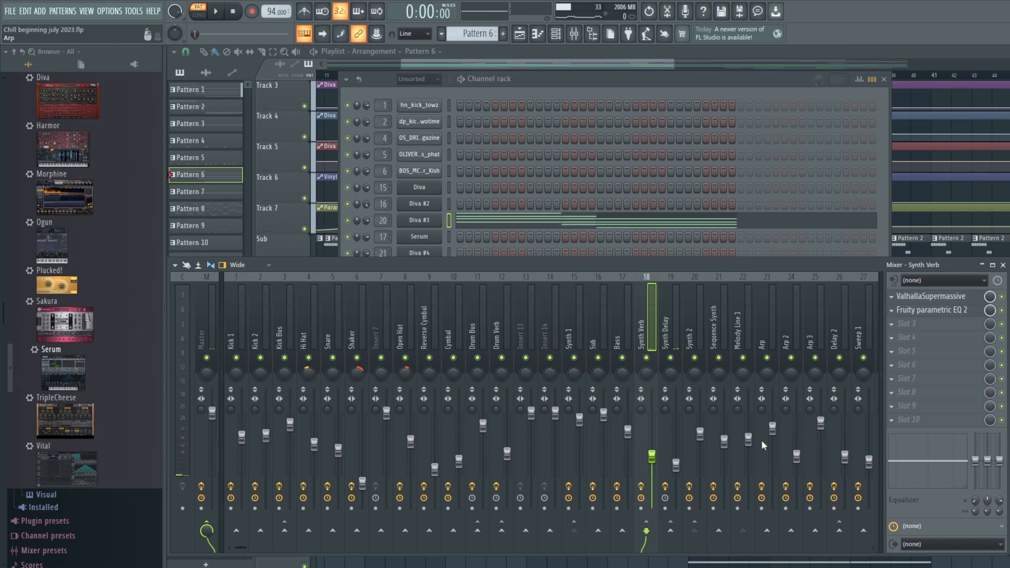
- Play the arrangement in song mode from bar 23 past the Synth 2 entry at bar 25, and return the playhead to the start
left_click(610, 63)
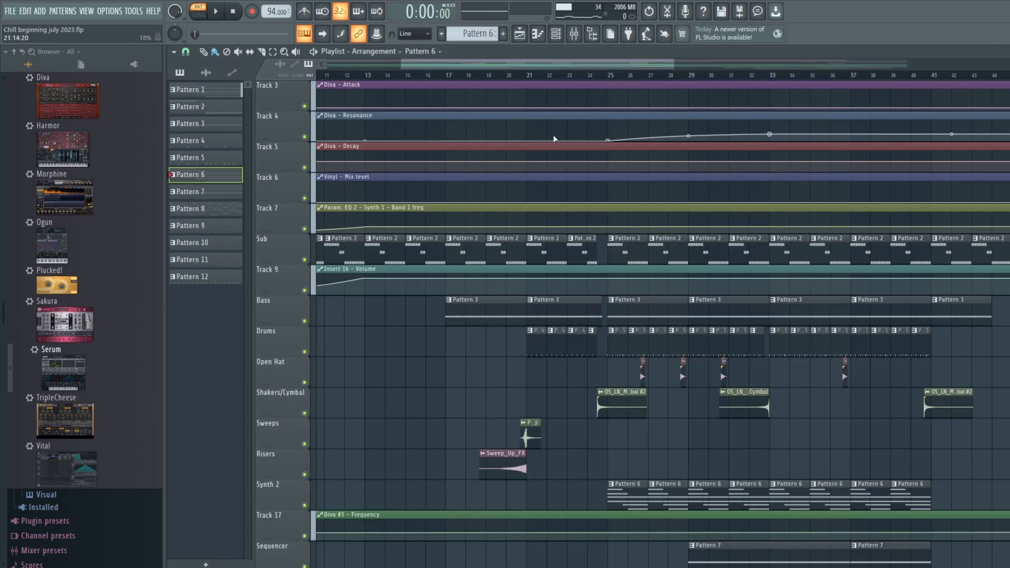
left_click(608, 75)
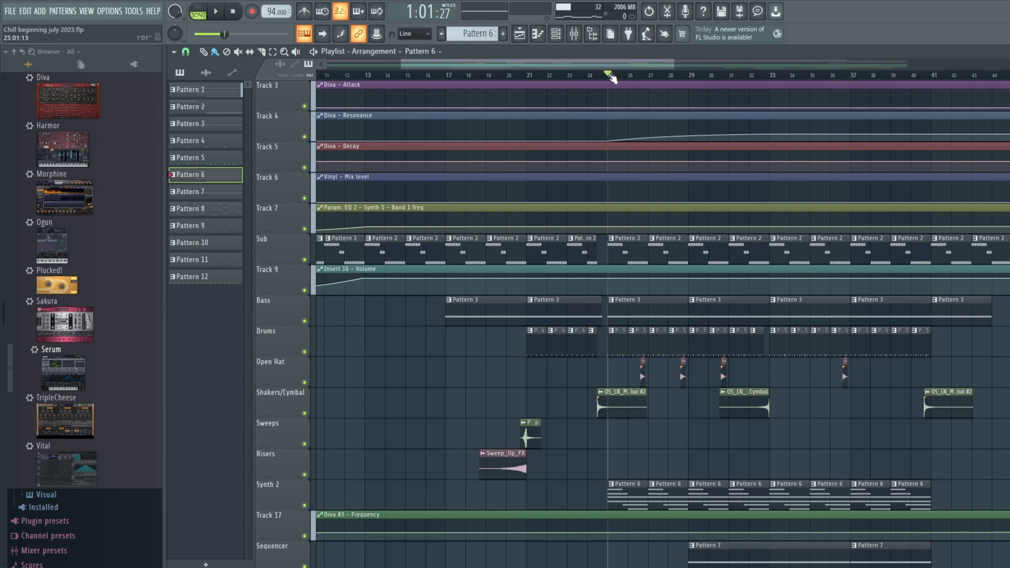
left_click(568, 76)
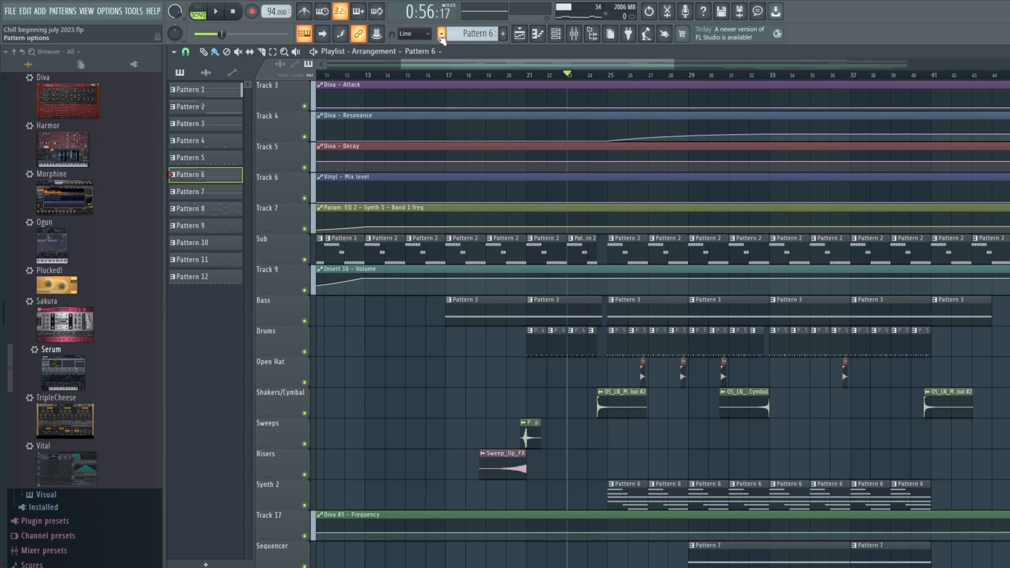
left_click(222, 14)
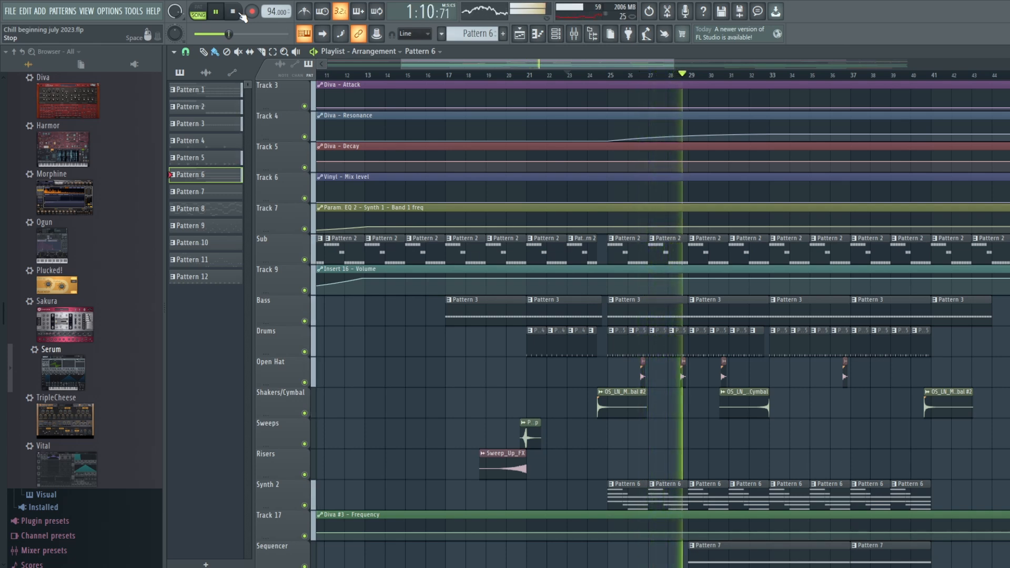
left_click(241, 13)
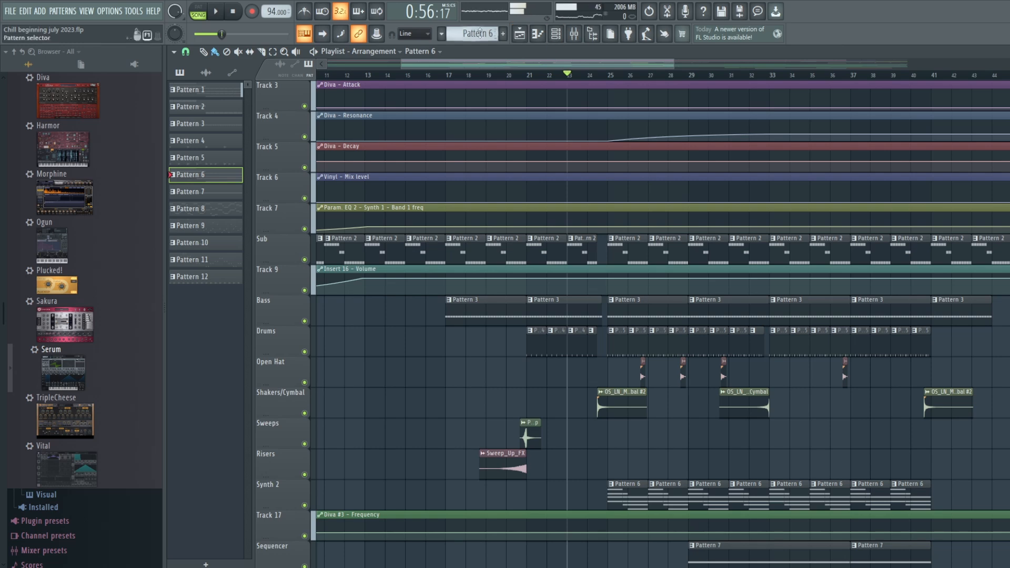
left_click(240, 14)
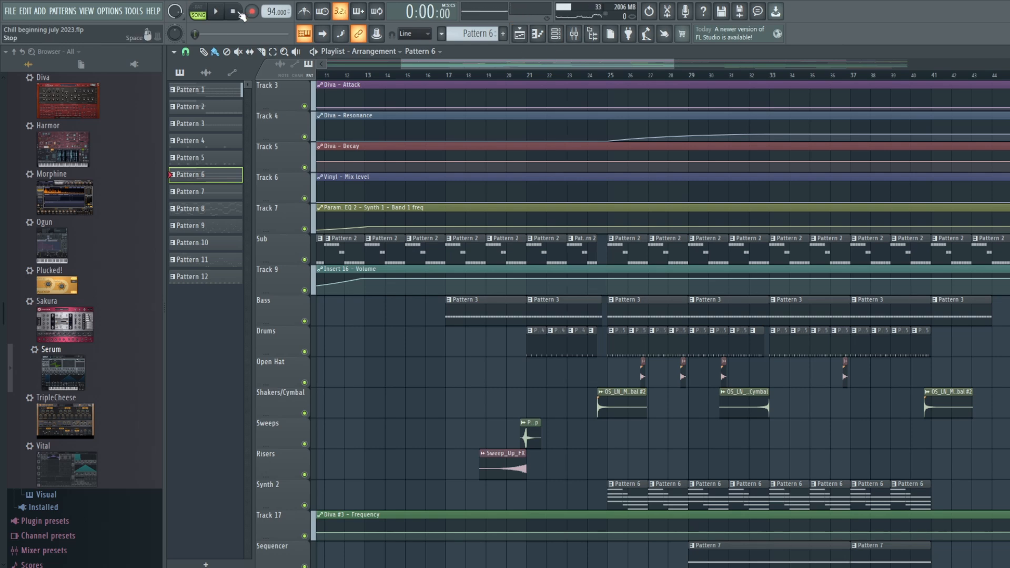